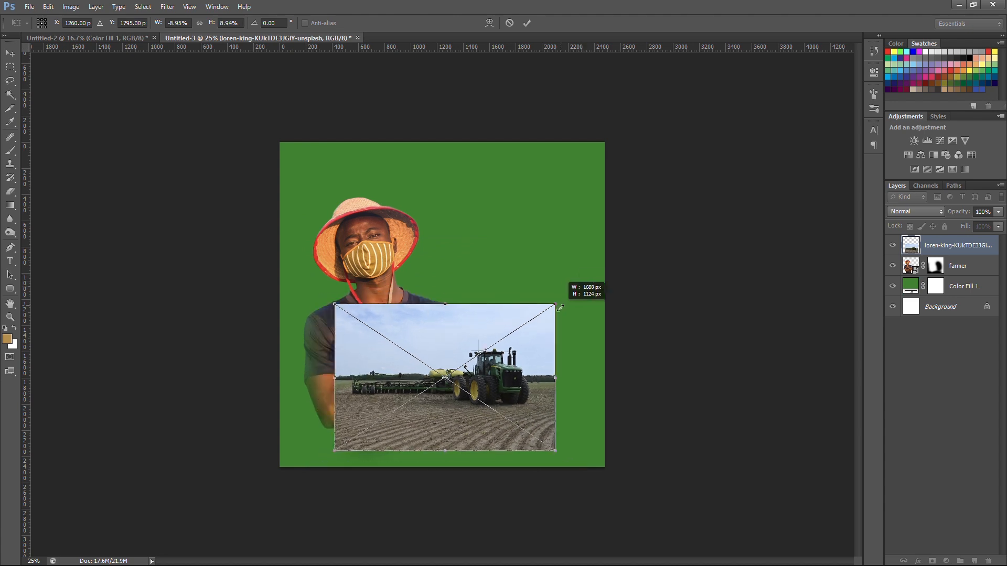
Scale the placed tractor photo to about 7.31%, position it at the farmer's lower right and move its layer beneath the farmer layer.
left_click_drag(493, 386, 520, 384)
left_click_drag(566, 312, 560, 316)
left_click_drag(528, 378, 537, 381)
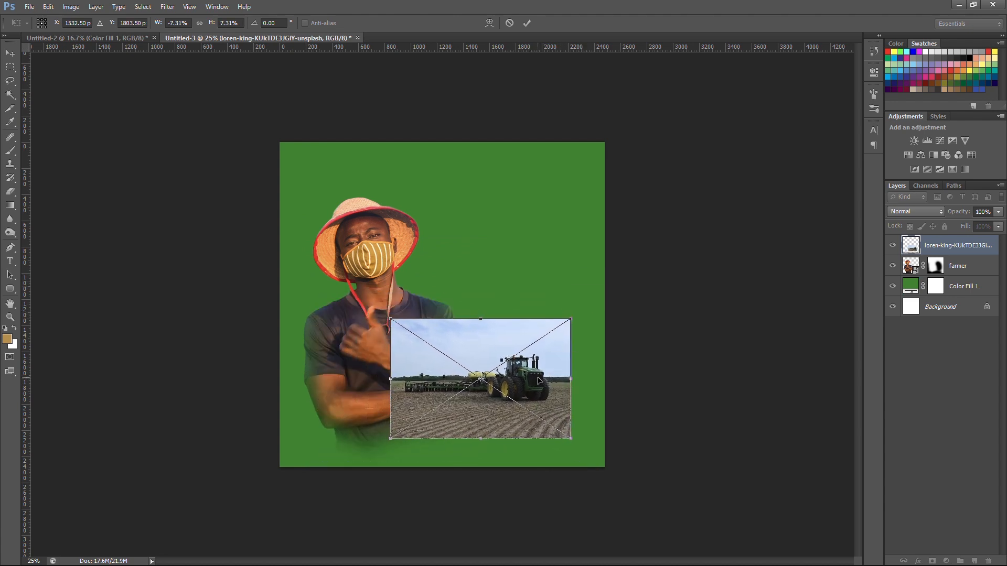
key("Return")
left_click_drag(968, 249, 962, 276)
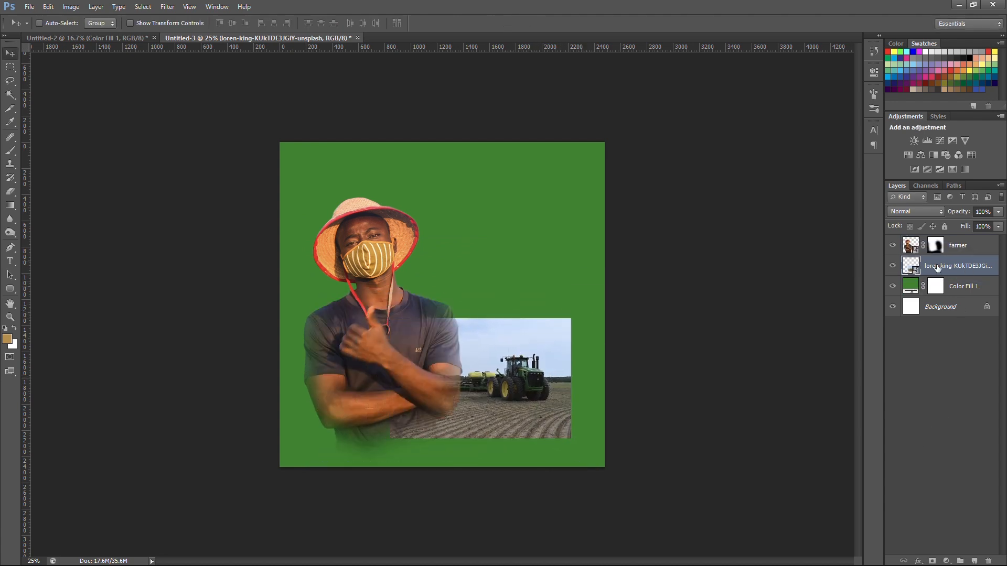
Add a layer mask to the tractor photo and fade out its surrounding sky and soil with a 600 px black brush.
left_click(932, 561)
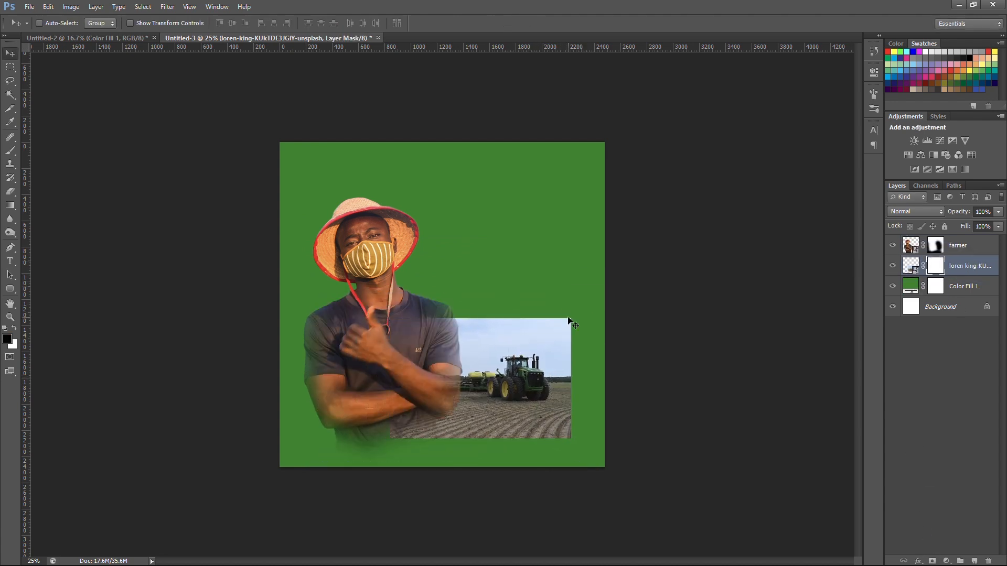
right_click(10, 151)
left_click(52, 151)
mouse_move(425, 307)
left_mouse_down()
mouse_move(464, 323)
mouse_move(549, 321)
mouse_move(531, 316)
mouse_move(589, 346)
mouse_move(606, 398)
mouse_move(603, 368)
mouse_move(590, 413)
mouse_move(606, 428)
mouse_move(474, 443)
left_mouse_up()
key("bracketright")
key("bracketright")
key("bracketright")
key("ctrl+z")
mouse_move(581, 445)
left_mouse_down()
mouse_move(461, 465)
mouse_move(315, 392)
mouse_move(410, 367)
mouse_move(518, 305)
mouse_move(422, 332)
mouse_move(580, 322)
mouse_move(585, 346)
mouse_move(515, 320)
mouse_move(467, 325)
left_mouse_up()
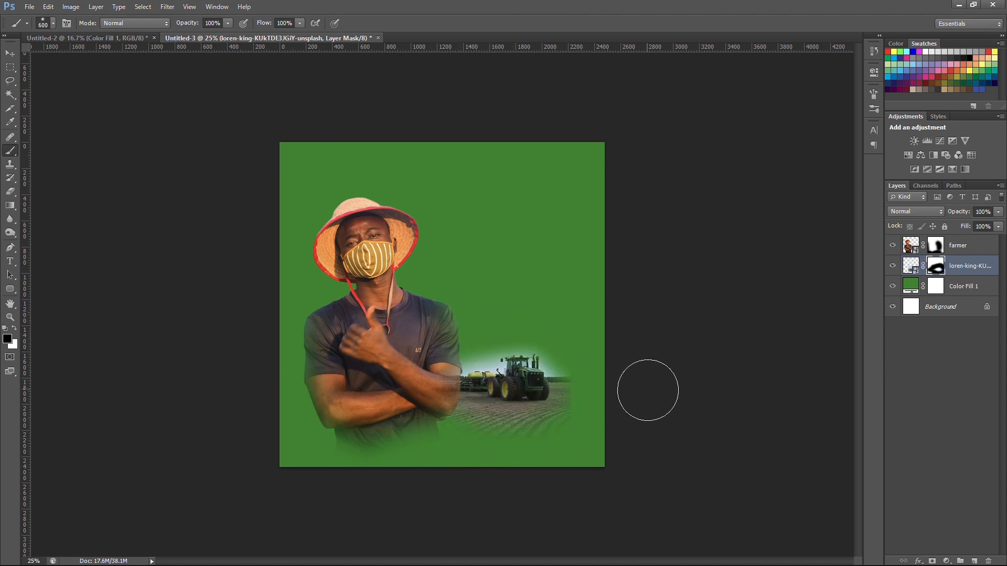
mouse_move(589, 367)
left_mouse_down()
mouse_move(575, 436)
mouse_move(496, 443)
mouse_move(471, 429)
mouse_move(495, 474)
left_mouse_up()
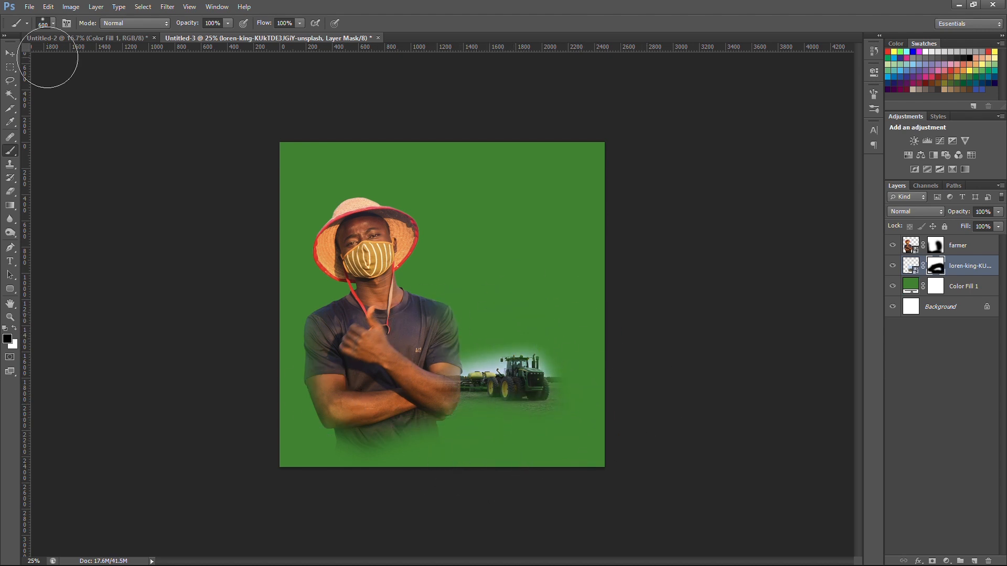
Place the peter-kleinau hay field photo, align it with the canvas bottom and move its layer beneath the tractor layer.
key("v")
left_click(30, 6)
left_click(41, 263)
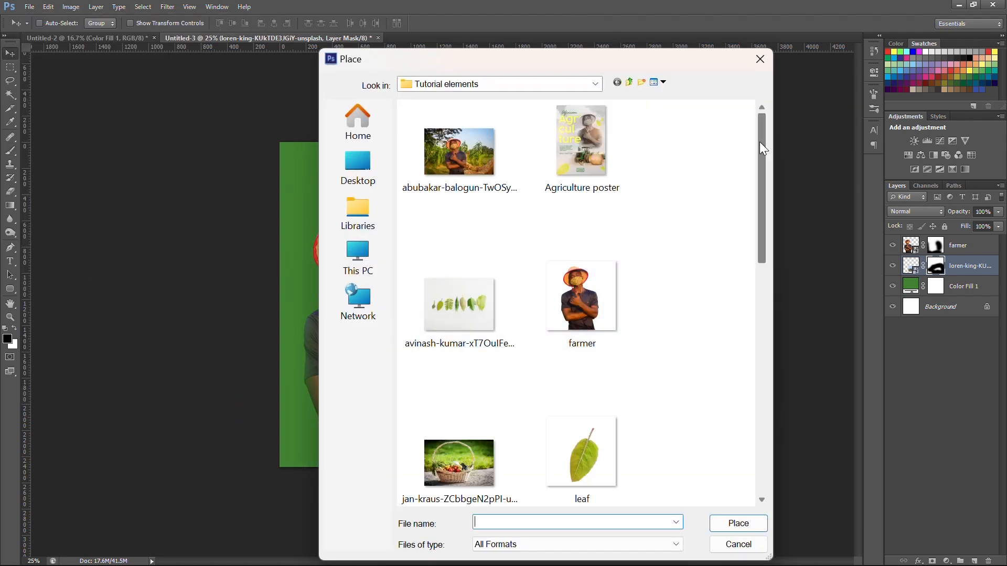
scroll(763, 148, "down", 5)
left_click(601, 311)
left_click(748, 522)
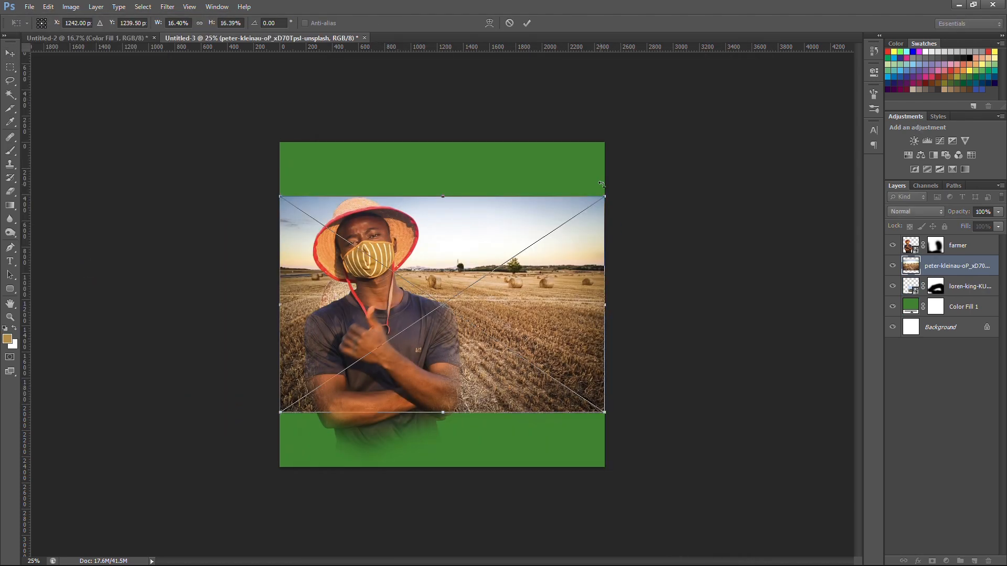
left_click_drag(577, 294, 577, 352)
key("Return")
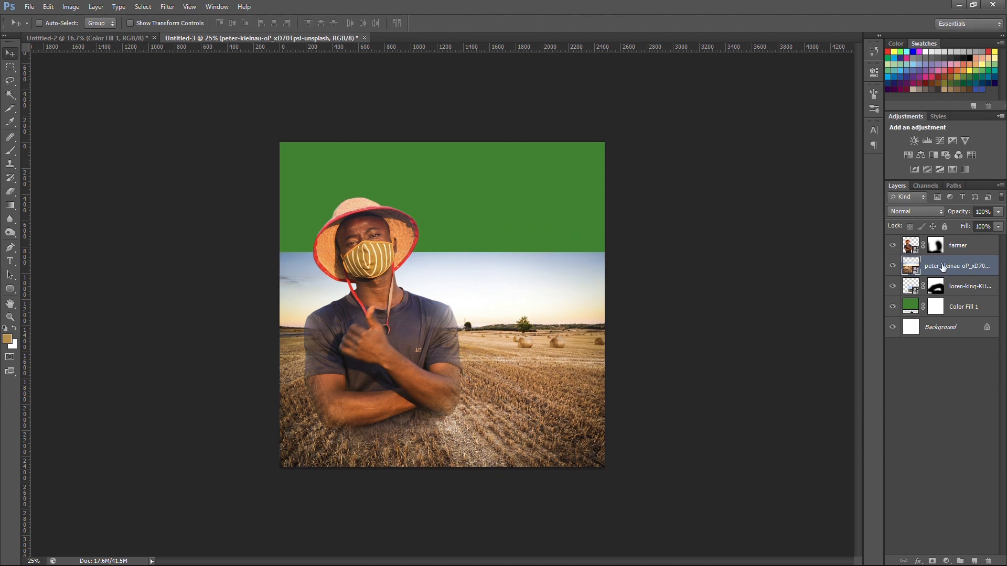
left_click_drag(944, 292, 944, 294)
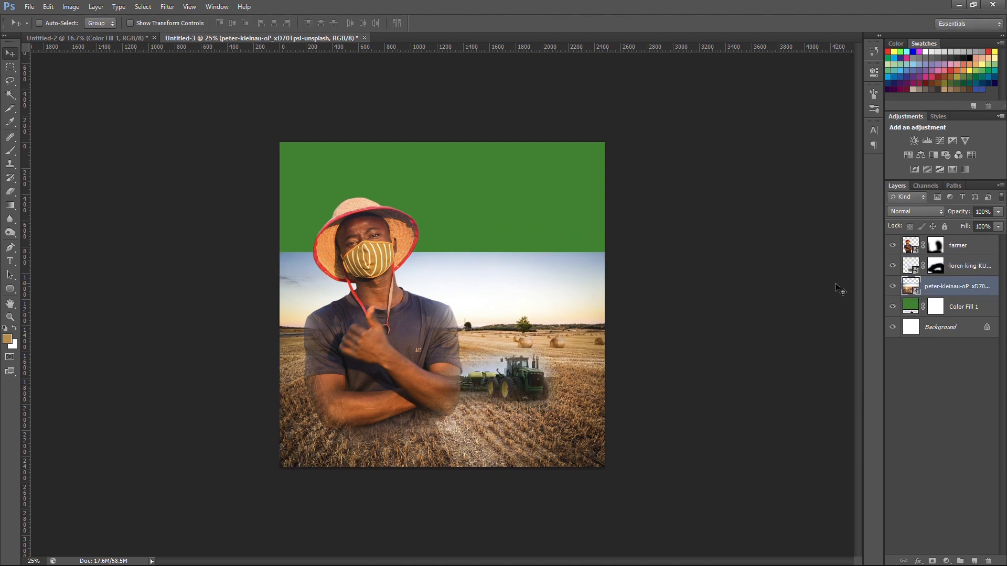
Add a layer mask to the hay field photo and paint out its sky down to the horizon with black.
left_click(933, 562)
left_click(10, 156)
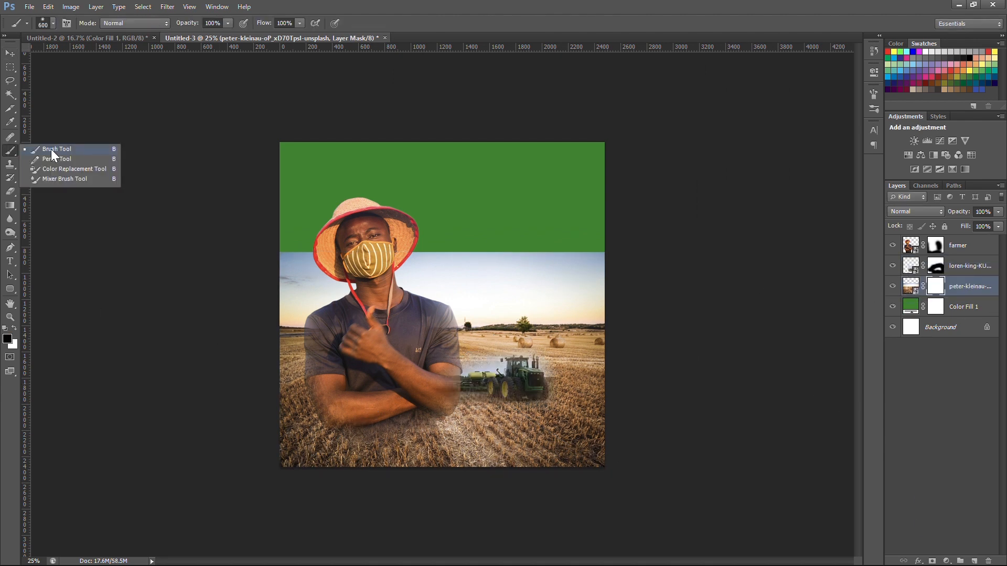
left_click(54, 152)
mouse_move(325, 246)
left_mouse_down()
mouse_move(300, 279)
mouse_move(606, 245)
mouse_move(529, 271)
mouse_move(611, 295)
mouse_move(443, 278)
mouse_move(280, 296)
left_mouse_up()
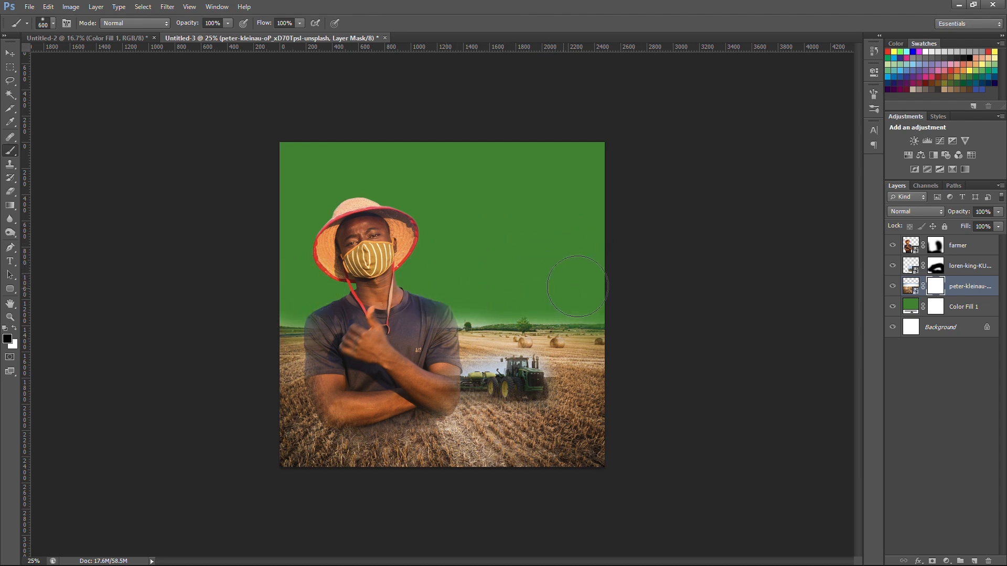
left_click(10, 57)
Restore the faded shirt sleeve beside the field by painting white on the farmer's layer mask with a 175 px brush.
left_click(941, 268)
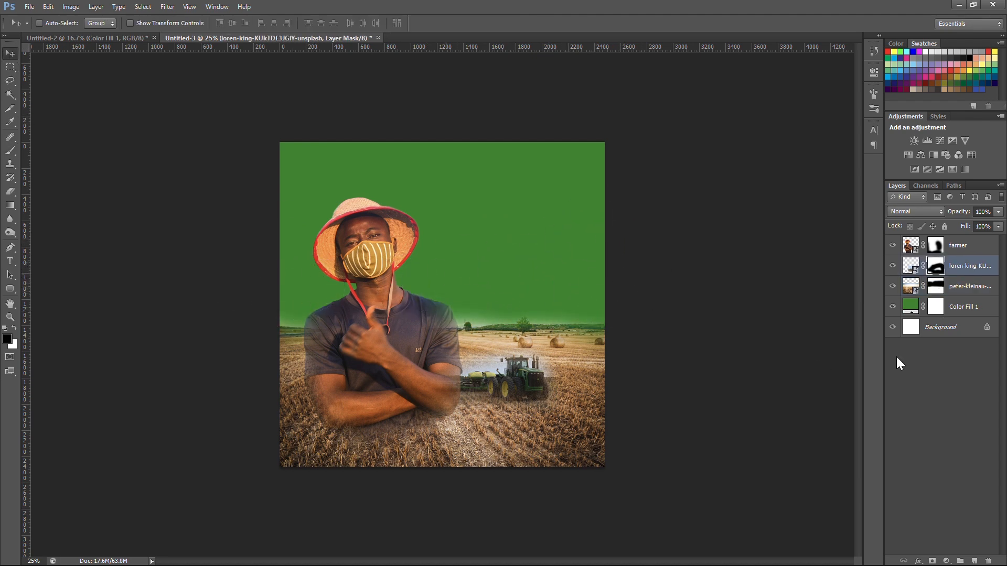
key("ctrl+plus")
key("ctrl+plus")
left_click(953, 245)
left_click(10, 151)
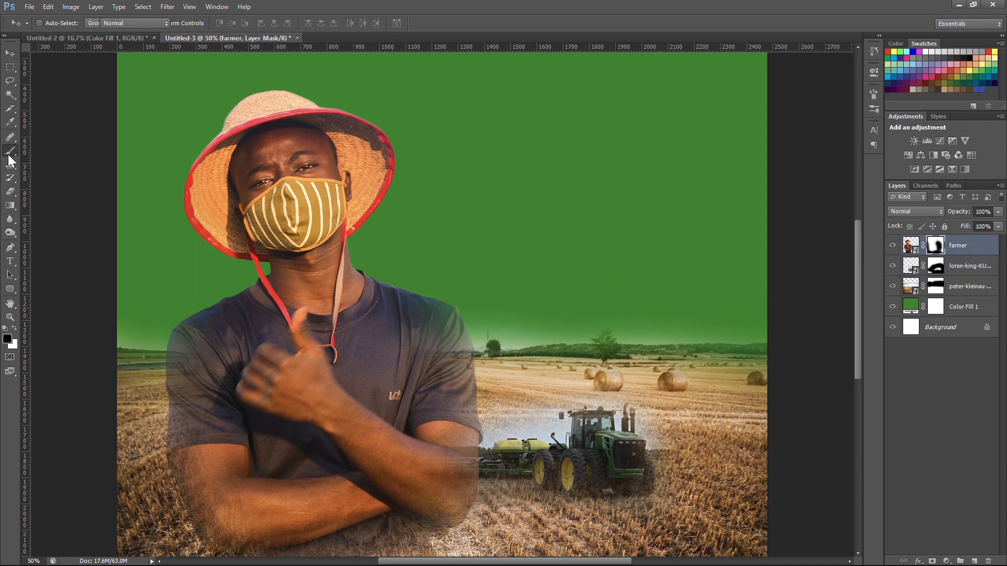
mouse_move(422, 341)
left_mouse_down()
mouse_move(440, 339)
mouse_move(418, 333)
mouse_move(448, 368)
left_mouse_up()
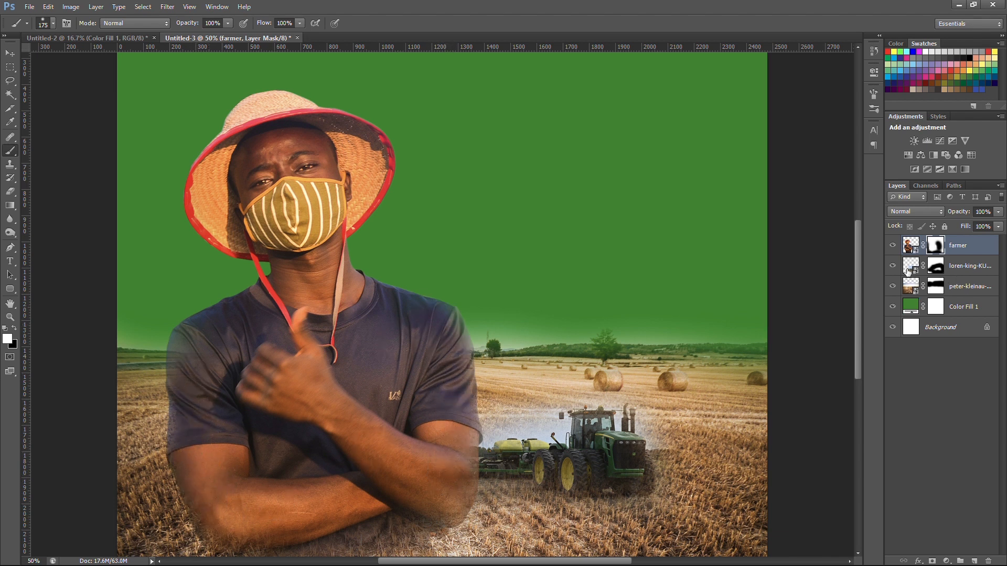
Refine the tractor's layer mask by hiding leftover surroundings with black and restoring the wheels and planter with white.
left_click(934, 267)
mouse_move(554, 427)
left_mouse_down()
mouse_move(541, 412)
mouse_move(588, 417)
mouse_move(517, 410)
mouse_move(540, 405)
left_mouse_up()
left_click_drag(683, 438, 681, 487)
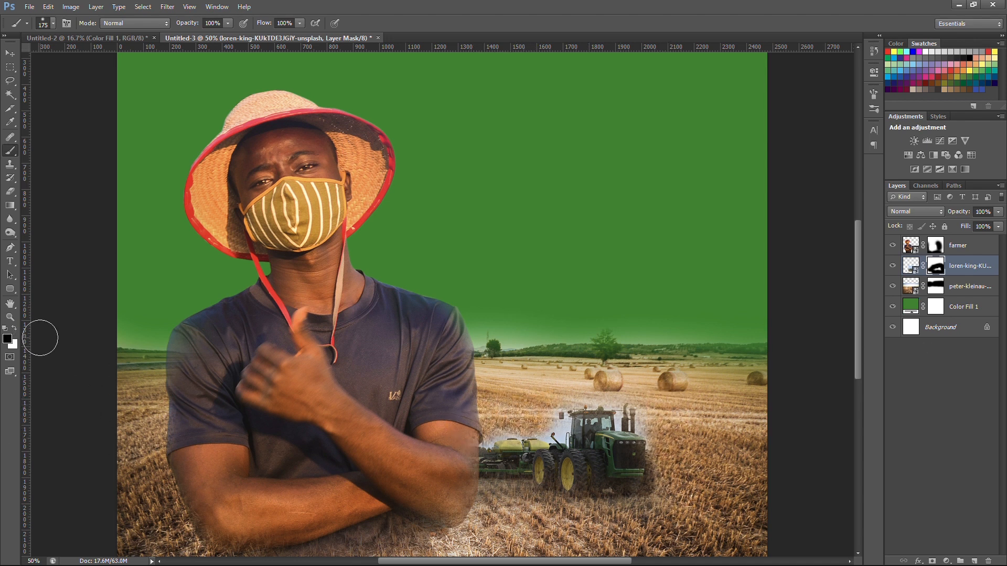
mouse_move(584, 469)
left_mouse_down()
mouse_move(555, 469)
mouse_move(524, 449)
left_mouse_up()
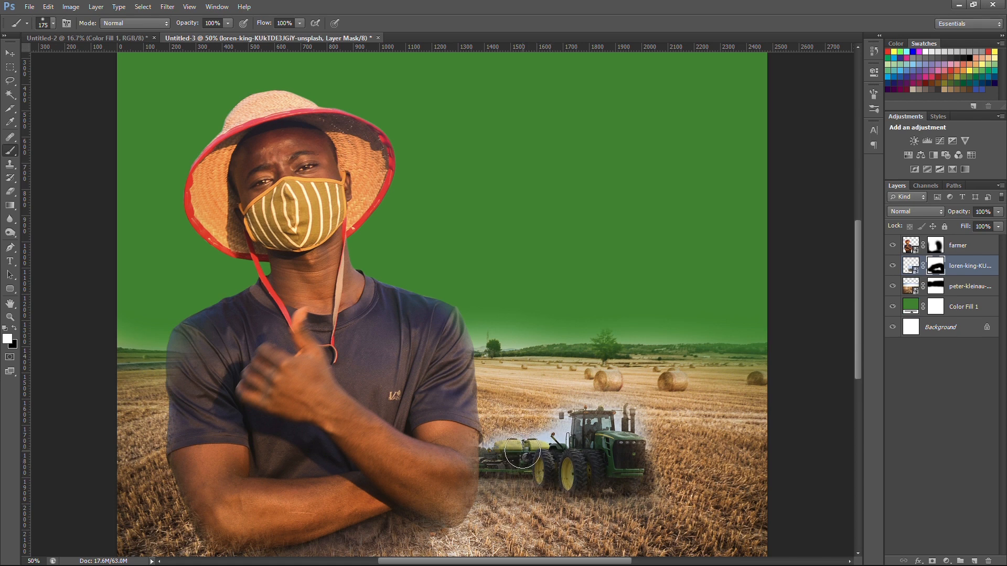
left_click_drag(634, 480, 628, 452)
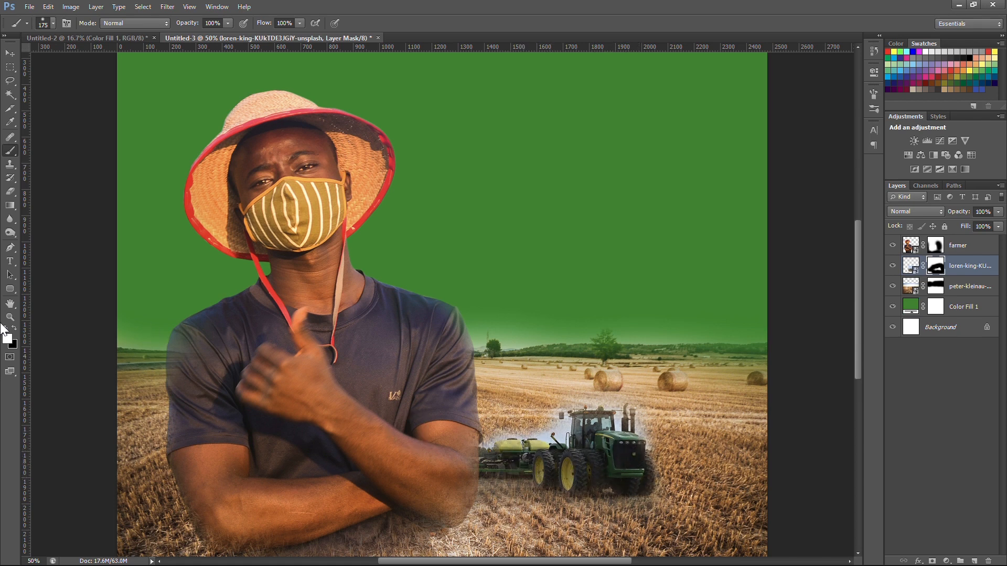
Paint out the remaining sky above the planter on the tractor's mask with a 70 px black brush.
key("ctrl+plus")
key("ctrl+plus")
left_click_drag(689, 495, 531, 204)
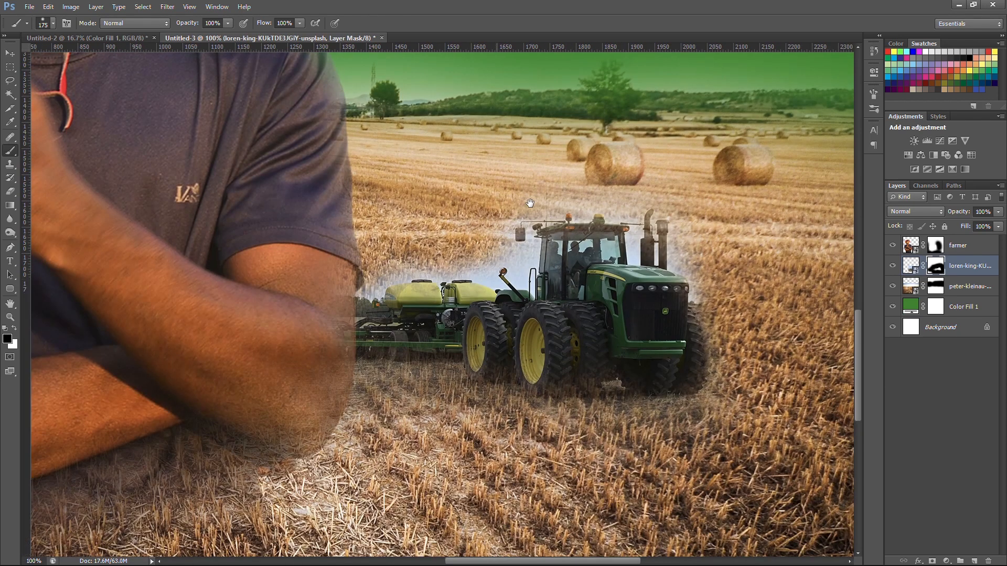
key("ctrl+plus")
left_click_drag(624, 336, 623, 284)
key("bracketleft")
key("bracketleft")
key("bracketleft")
key("bracketleft")
key("bracketleft")
key("bracketleft")
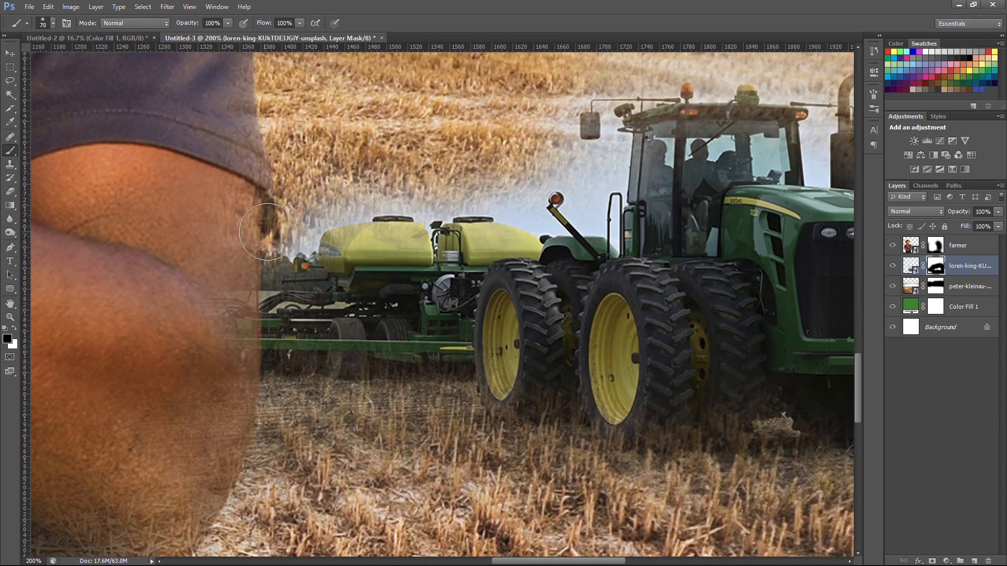
mouse_move(288, 243)
left_mouse_down()
mouse_move(308, 220)
mouse_move(392, 196)
mouse_move(477, 192)
left_mouse_up()
Select the sky around the tractor's outline with the Magic Wand at a tolerance of 32.
left_click(9, 94)
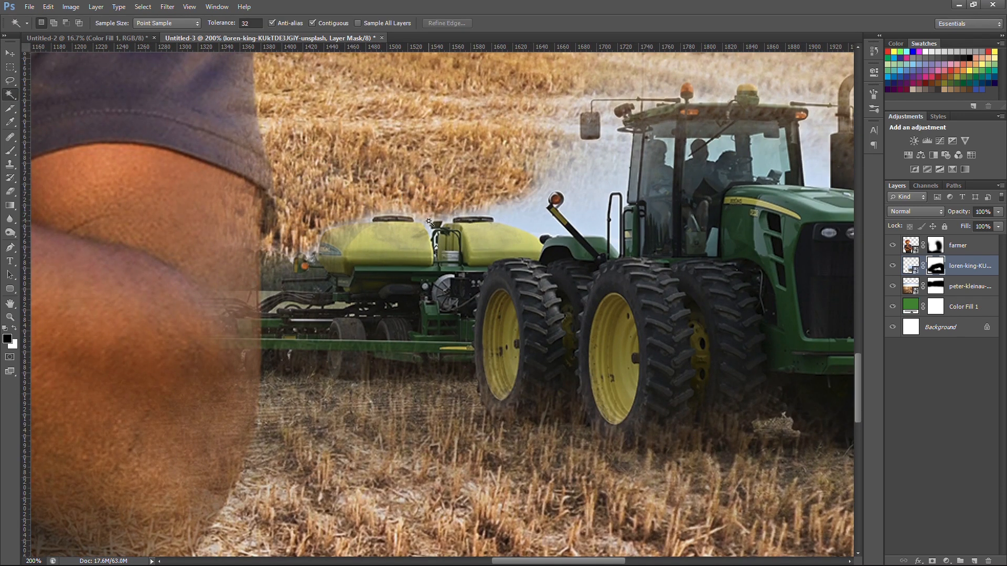
left_click(599, 175)
key("ctrl+z")
left_click(616, 225, "shift")
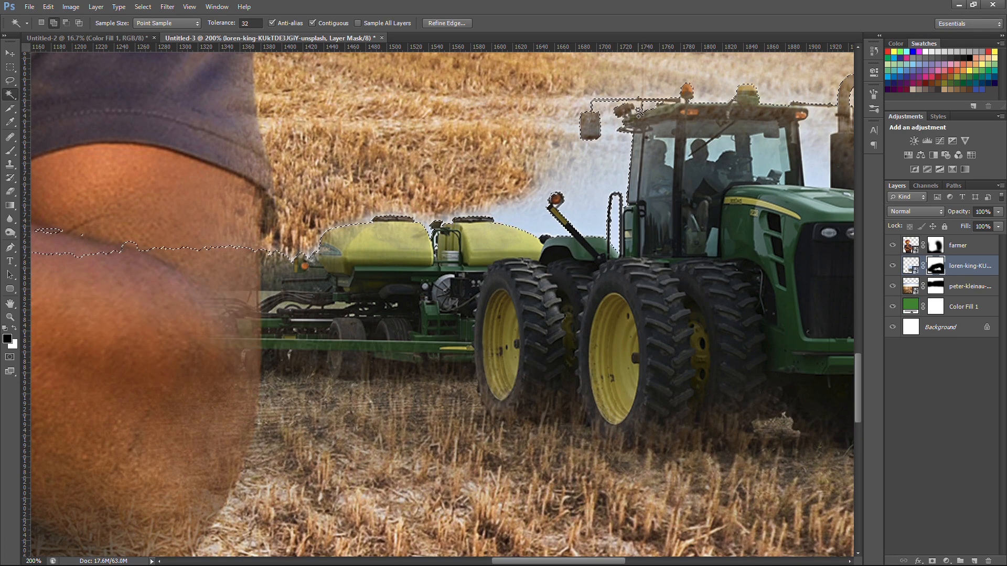
left_click_drag(782, 151, 674, 151)
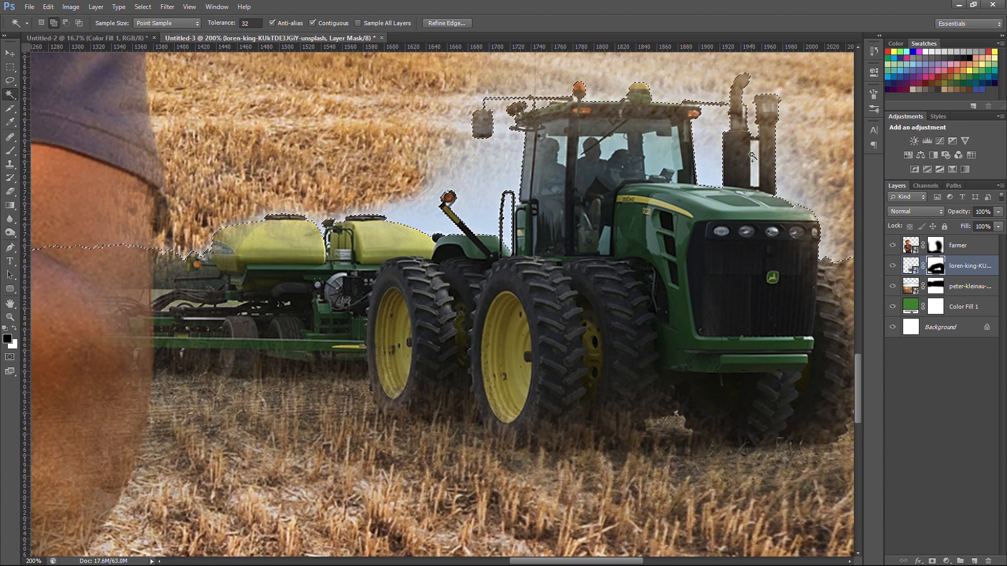
Paint the selected sky around the tractor out of its mask with an enlarged black brush and deselect.
key("b")
key("bracketright")
key("bracketright")
key("bracketright")
key("bracketright")
key("bracketright")
mouse_move(752, 164)
left_mouse_down()
mouse_move(761, 133)
mouse_move(818, 231)
mouse_move(693, 89)
mouse_move(680, 172)
mouse_move(528, 154)
mouse_move(485, 97)
mouse_move(528, 220)
mouse_move(414, 187)
mouse_move(177, 243)
mouse_move(124, 222)
mouse_move(418, 222)
mouse_move(744, 190)
left_mouse_up()
key("w")
key("ctrl+d")
Select the sky in the tractor's cab windows, fade it on the mask with a reduced-opacity brush and restore the brush's full opacity.
left_click(662, 153)
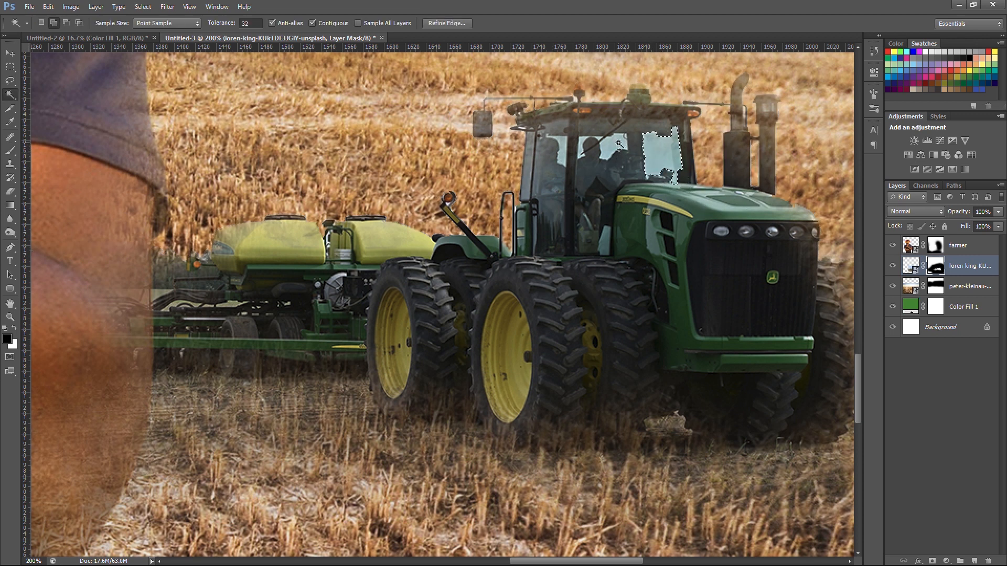
left_click(565, 151, "shift")
key("b")
right_click(10, 153)
left_click(45, 149)
mouse_move(228, 23)
left_mouse_down()
mouse_move(215, 35)
mouse_move(187, 33)
left_mouse_up()
mouse_move(563, 149)
left_mouse_down()
mouse_move(666, 155)
mouse_move(651, 152)
left_mouse_up()
left_click_drag(229, 25, 303, 41)
key("w")
key("ctrl+0")
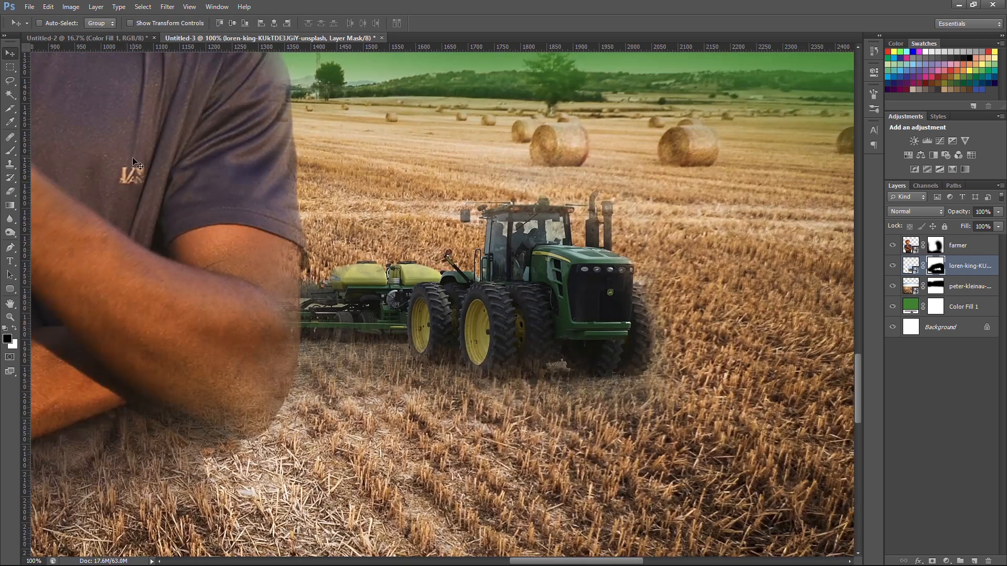
key("v")
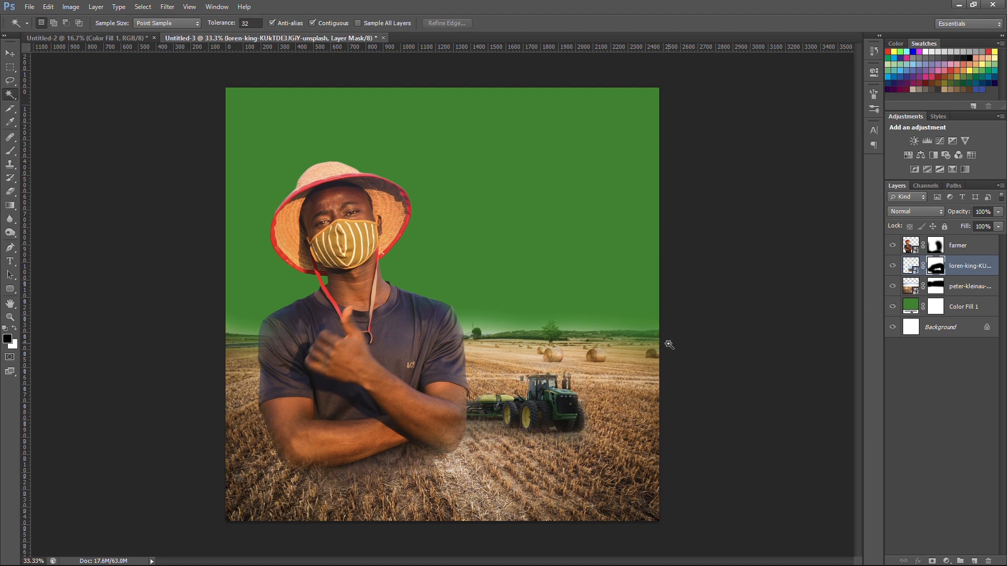
Add a Levels adjustment clipped to the tractor layer and set its white input level to 170.
left_click(947, 561)
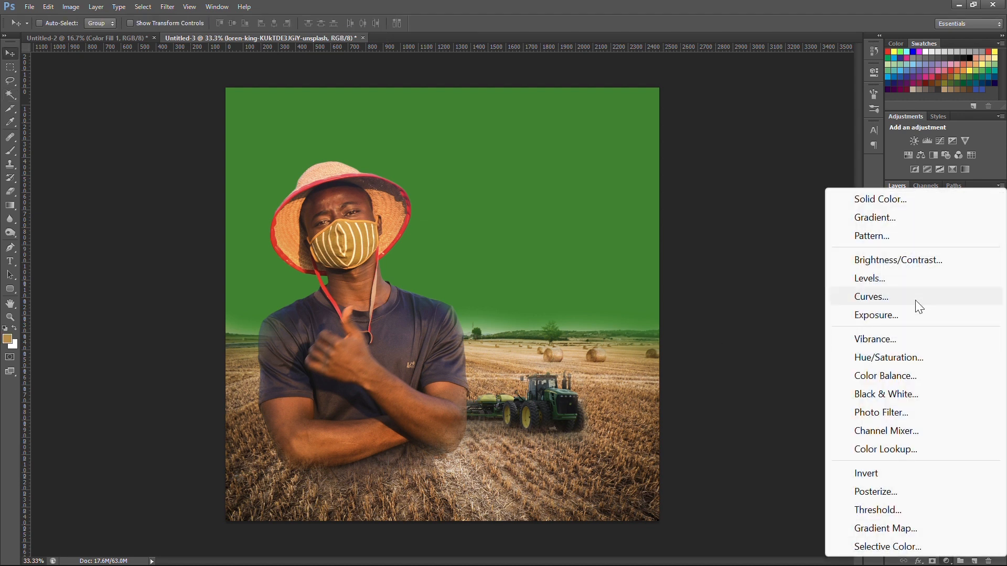
left_click(884, 278)
left_click(781, 243)
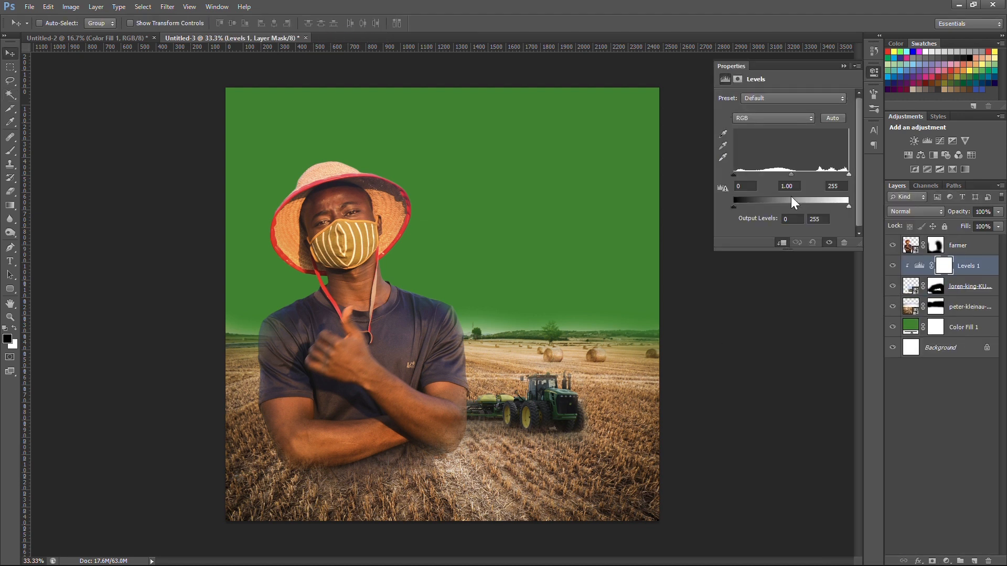
left_click_drag(848, 175, 732, 176)
mouse_move(807, 175)
left_mouse_down()
mouse_move(822, 174)
mouse_move(812, 173)
left_mouse_up()
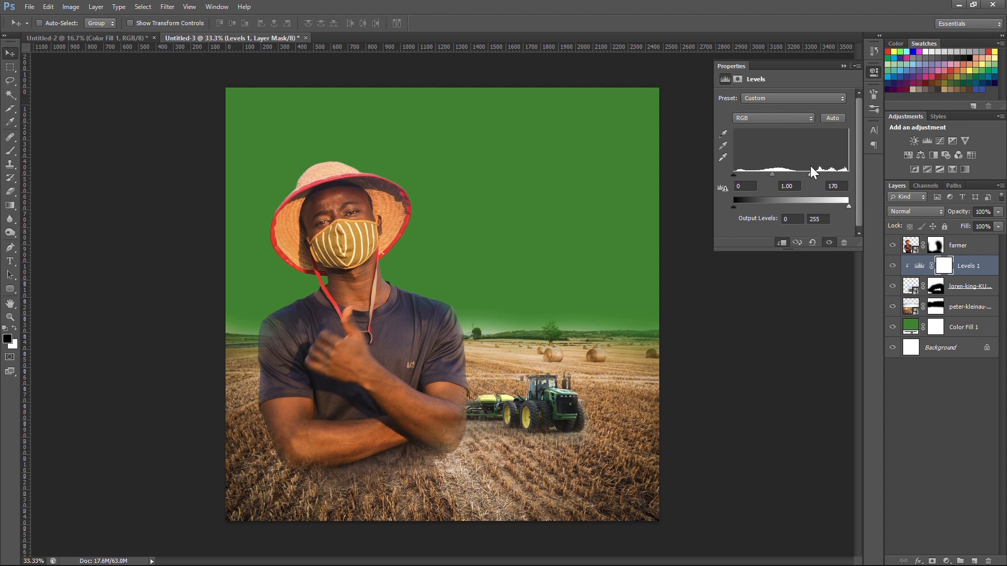
left_click(844, 66)
Place the rodion-kutsaiev cloudy sky photo over the canvas's upper part and move its layer above the Levels 1 adjustment.
key("alt+bracketleft")
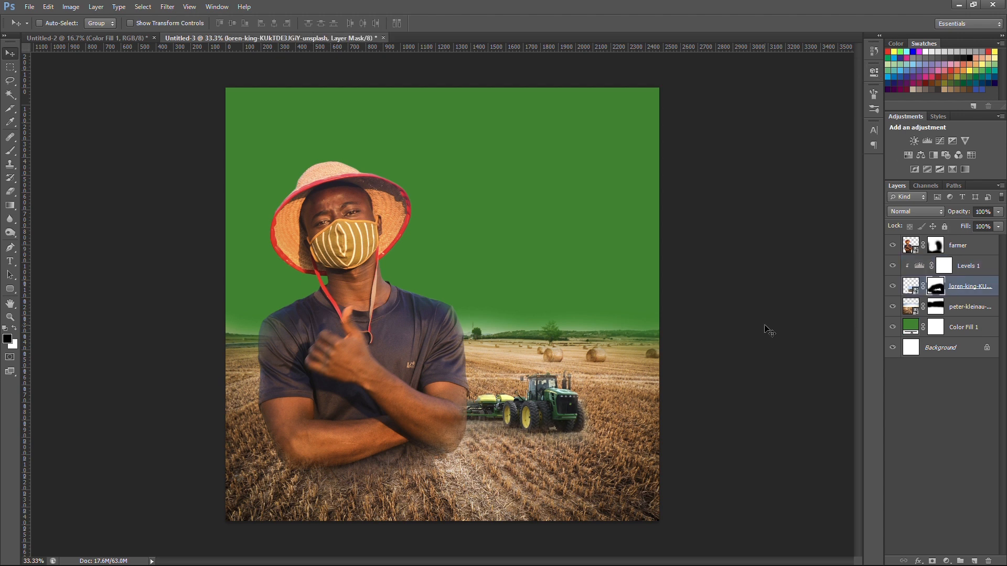
key("b")
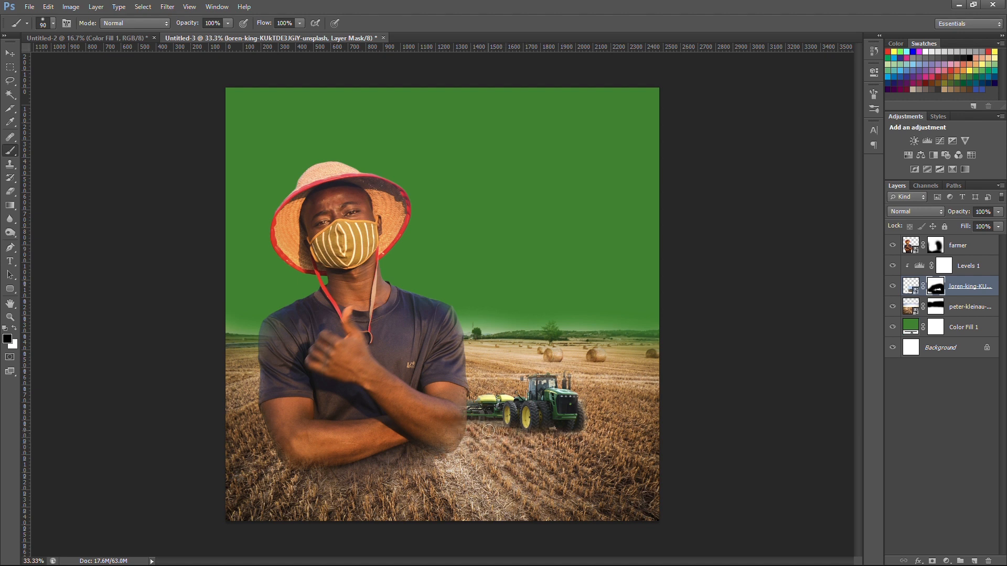
key("v")
left_click(23, 7)
left_click(47, 264)
scroll(756, 245, "down", 5)
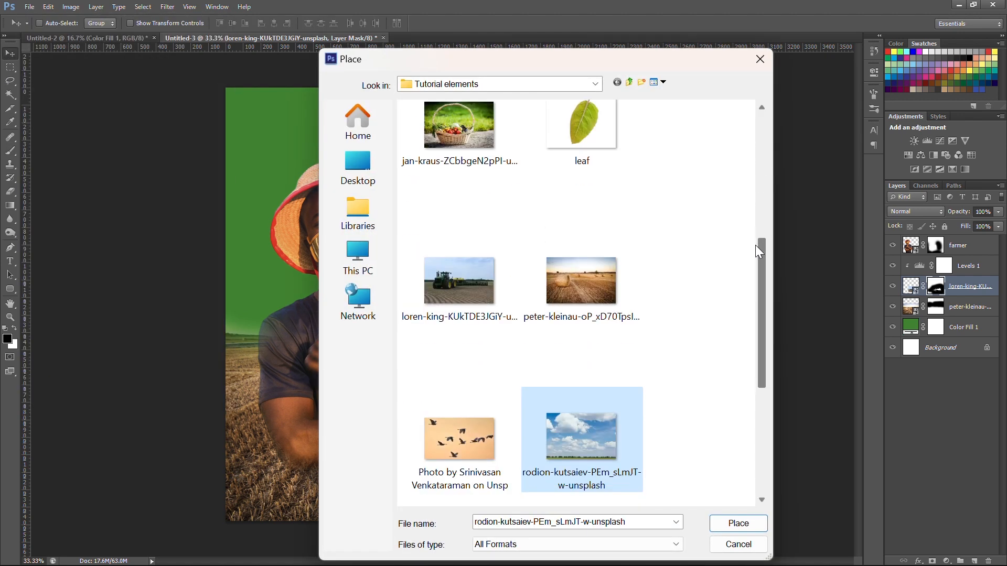
left_click(714, 524)
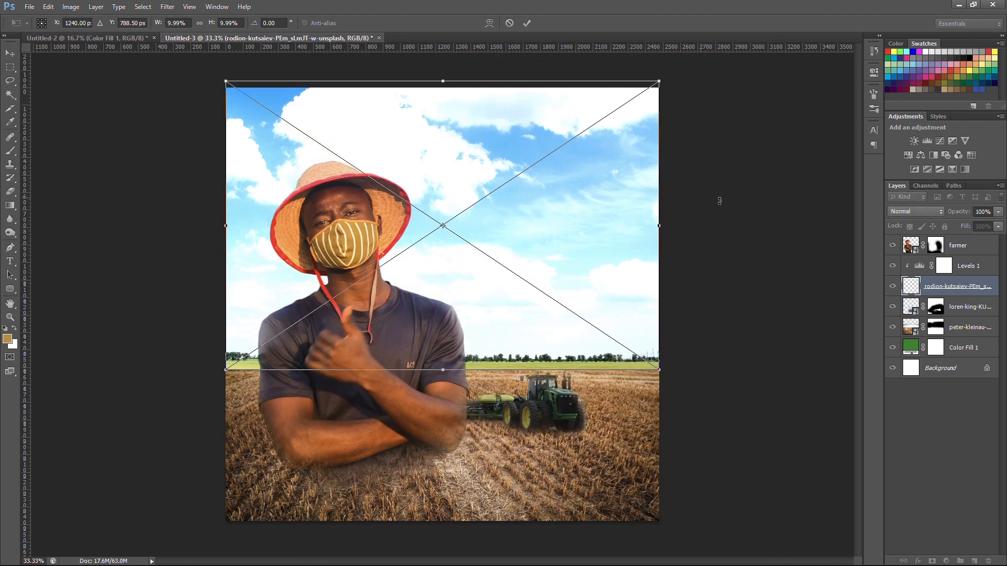
key("Return")
left_click_drag(968, 287, 969, 258)
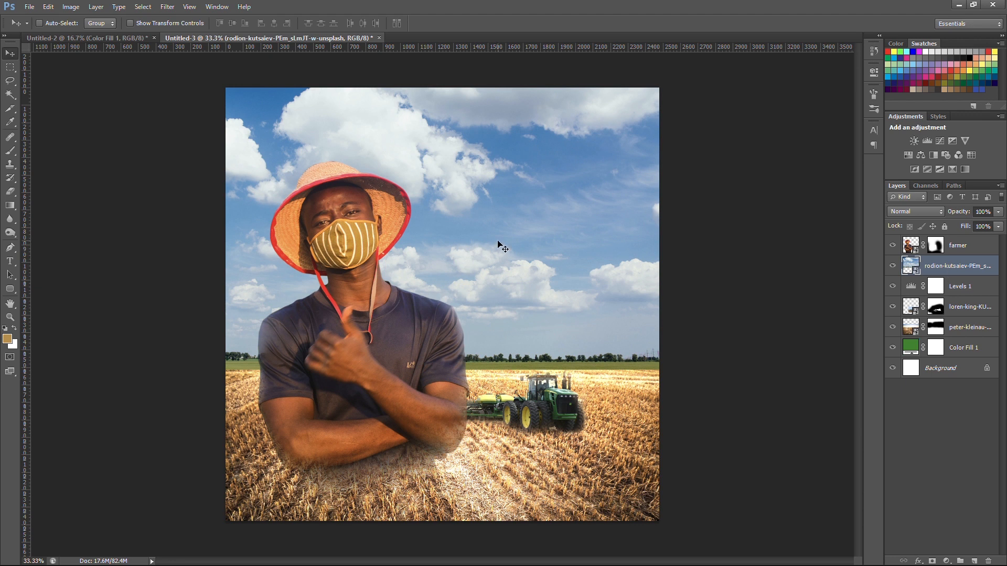
Enlarge the sky photo to about 10.95% so that it extends beyond the canvas's upper corners.
key("ctrl+t")
left_click_drag(660, 81, 680, 68)
left_click_drag(593, 252, 590, 247)
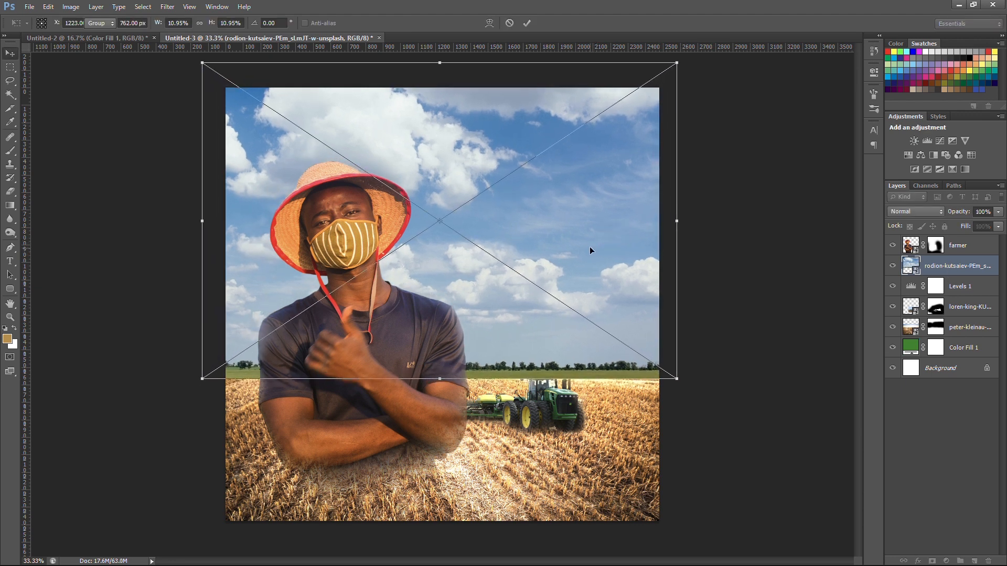
key("Return")
Clip the Levels 1 adjustment to the tractor layer, then move the sky photo layer beneath the hay field layer and shift it slightly up.
double_click(911, 286)
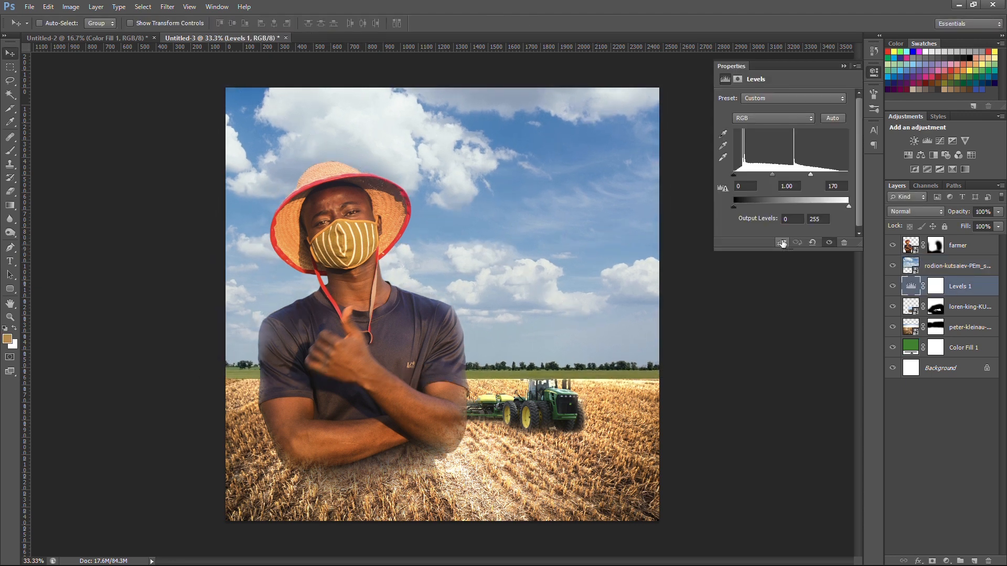
left_click(784, 242)
left_click(613, 359, "ctrl")
left_click_drag(947, 268, 946, 342)
left_click_drag(622, 202, 609, 181)
Add a layer mask to the sky photo and paint black along its horizon with a soft 500 px brush.
left_click(932, 561)
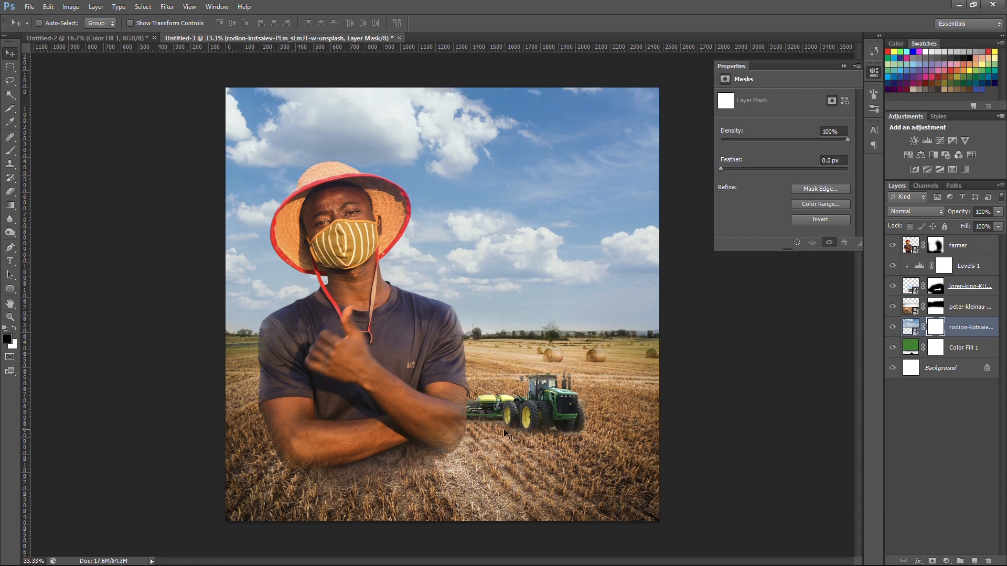
key("e")
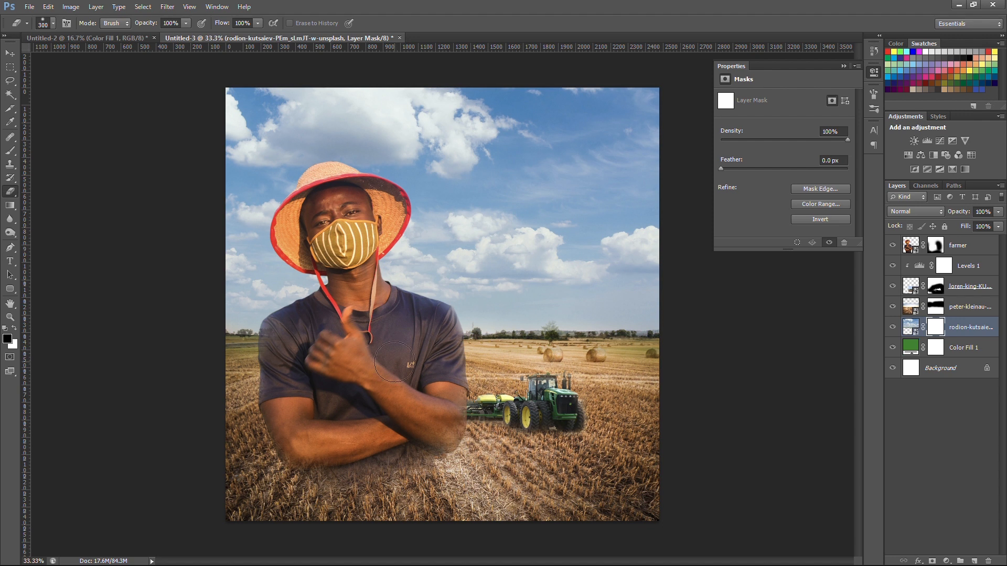
key("b")
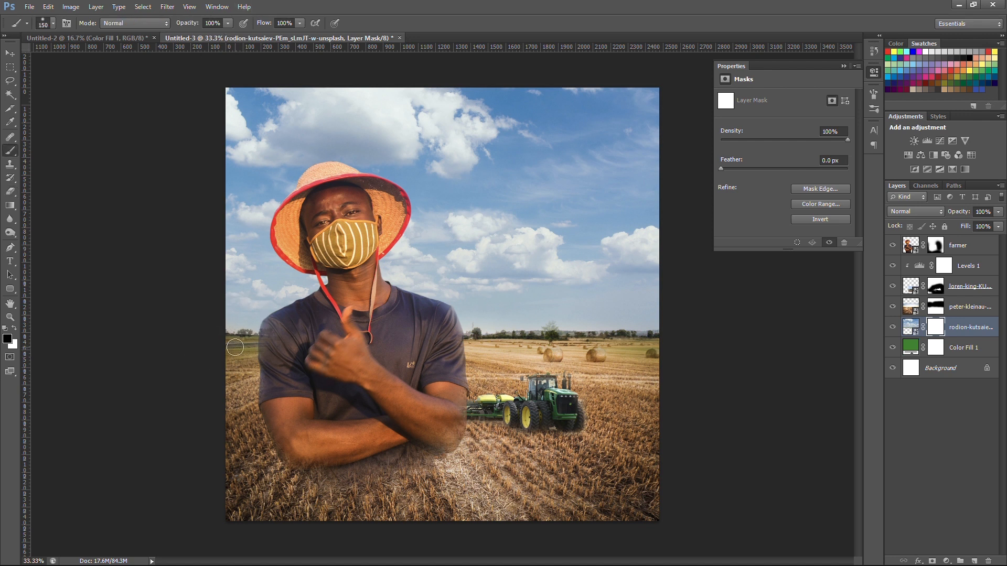
left_click_drag(505, 383, 599, 373)
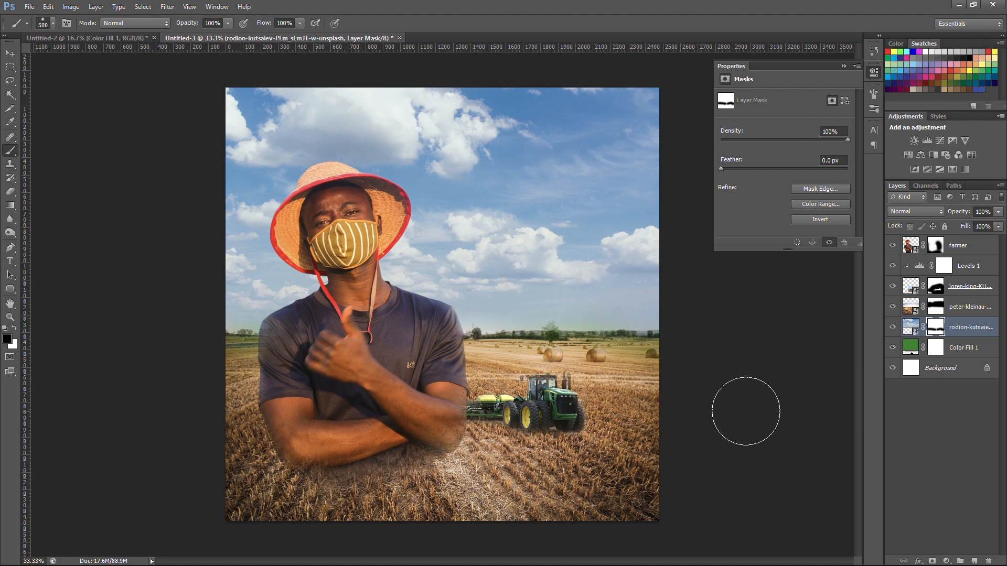
key("v")
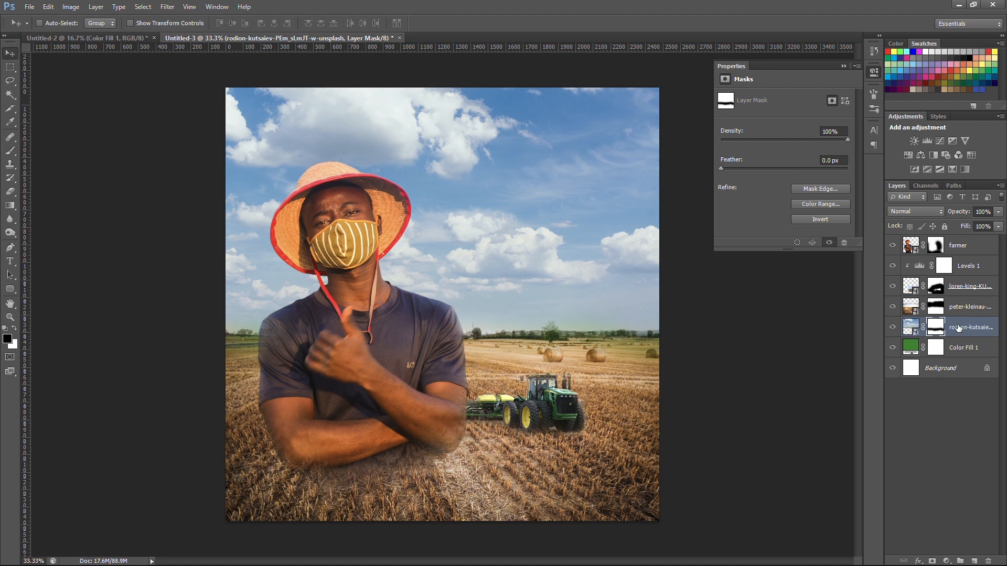
Move Color Fill 1 above all layers and paint its mask black with a very large soft brush to reveal the scene inside a green border.
left_click_drag(973, 347, 936, 245)
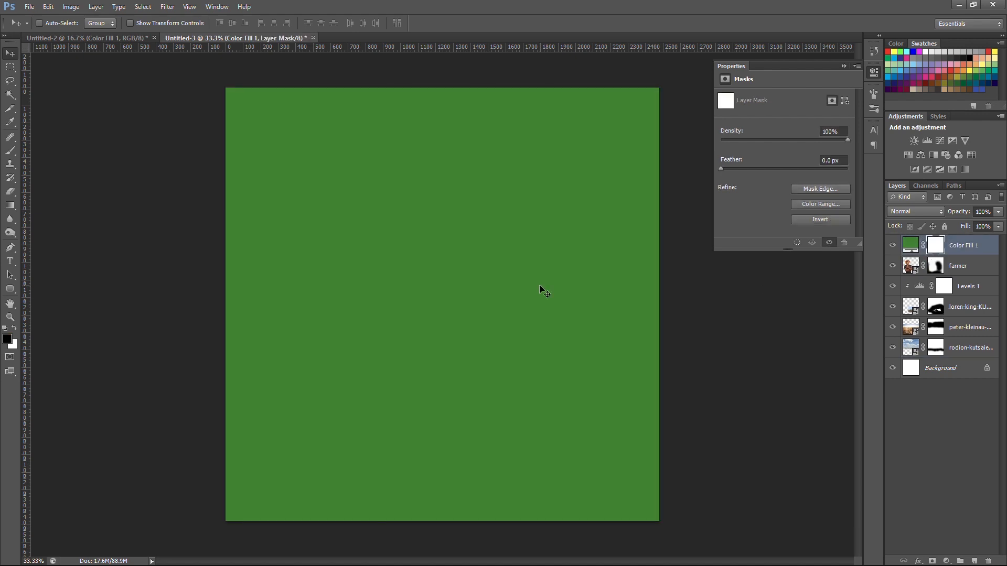
left_click_drag(16, 150, 56, 159)
key("ctrl+minus")
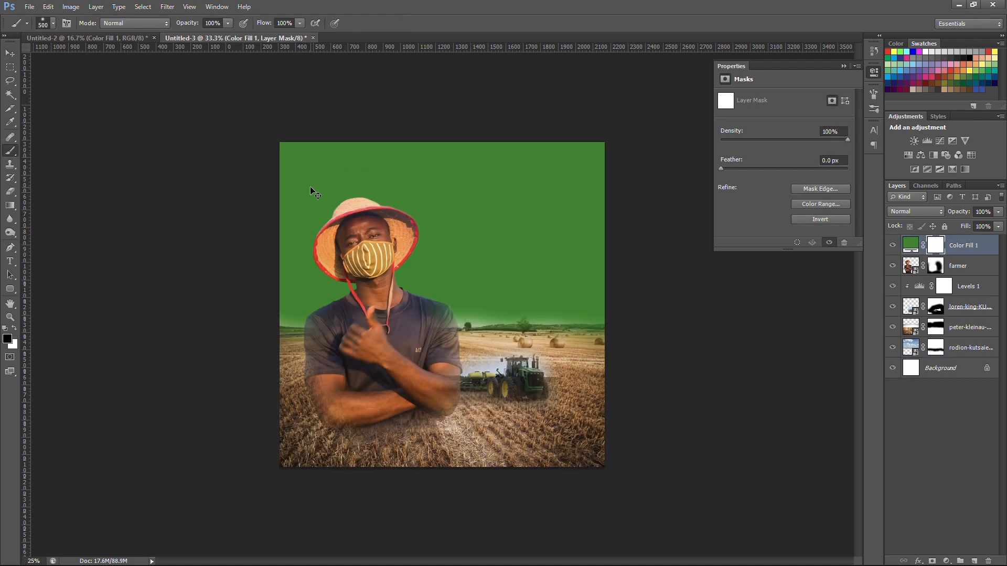
key("bracketright")
key("bracketright")
key("bracketright")
key("bracketright")
key("bracketright")
key("bracketright")
key("bracketright")
mouse_move(353, 250)
left_mouse_down()
mouse_move(337, 291)
mouse_move(408, 244)
mouse_move(534, 295)
mouse_move(461, 347)
mouse_move(368, 367)
mouse_move(551, 367)
mouse_move(512, 222)
left_mouse_up()
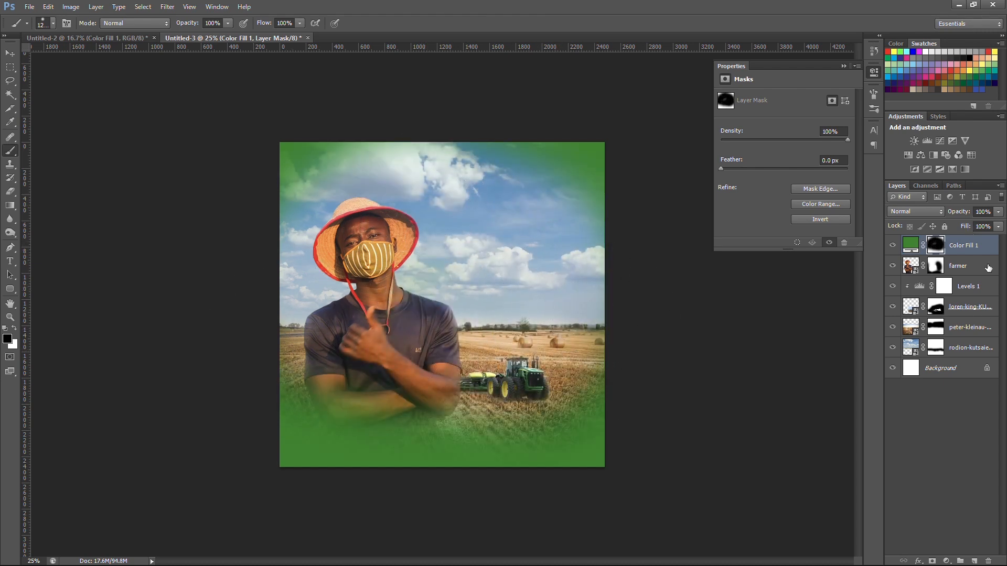
Set Color Fill 1 to Screen blending, duplicate it and set the copy's blend mode to Normal.
left_click(911, 245)
left_click(902, 213)
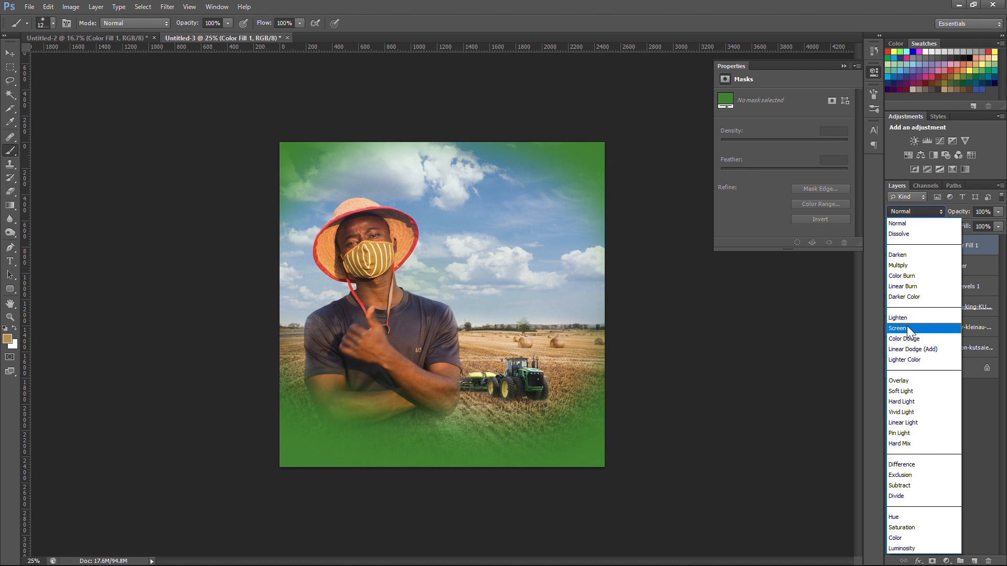
left_click(908, 329)
left_click_drag(985, 246, 975, 560)
left_click(920, 211)
left_click(923, 220)
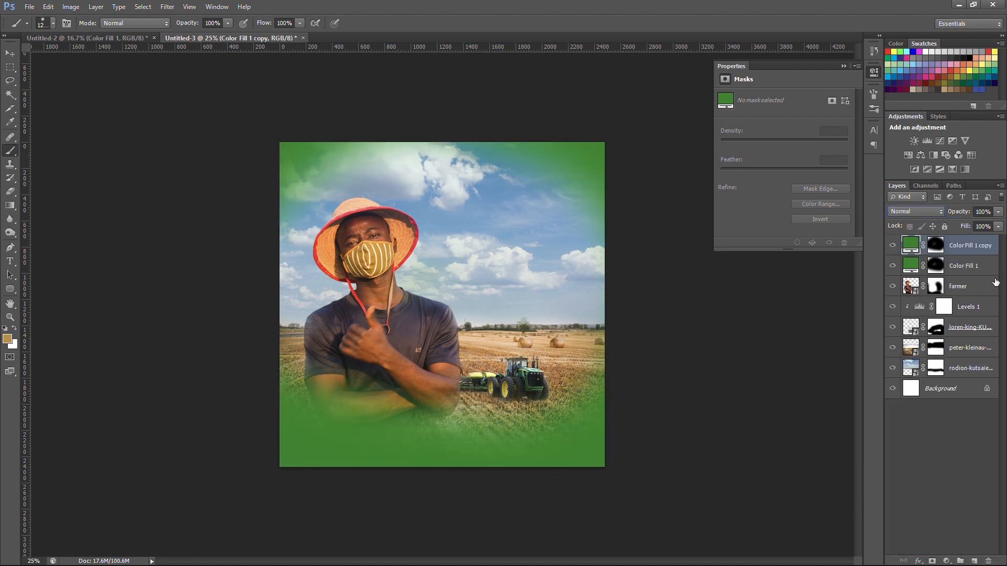
Paint white on the Color Fill 1 mask across the lower field to extend the green tint there.
left_click(935, 268)
key("d")
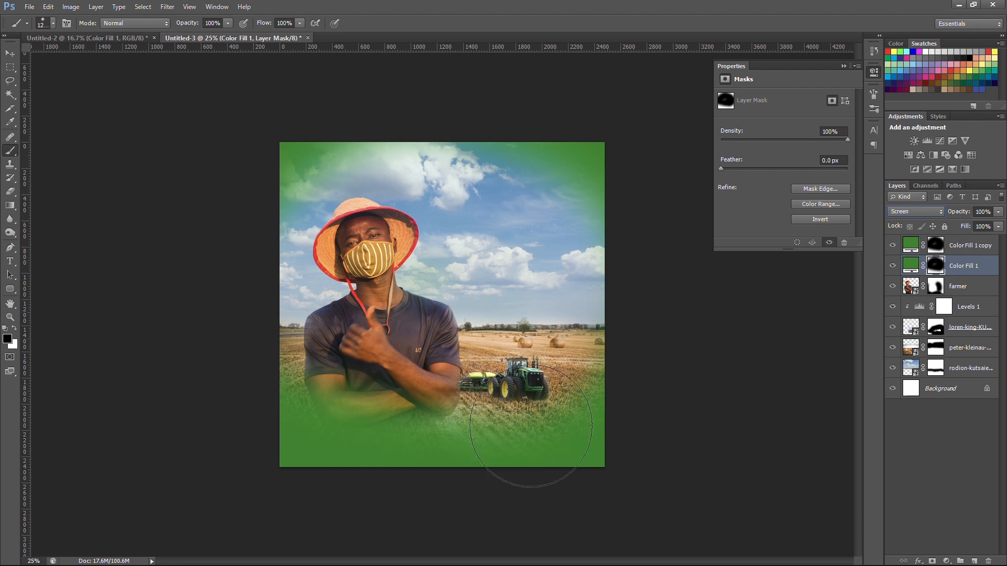
mouse_move(558, 441)
left_mouse_down()
mouse_move(512, 458)
mouse_move(439, 461)
left_mouse_up()
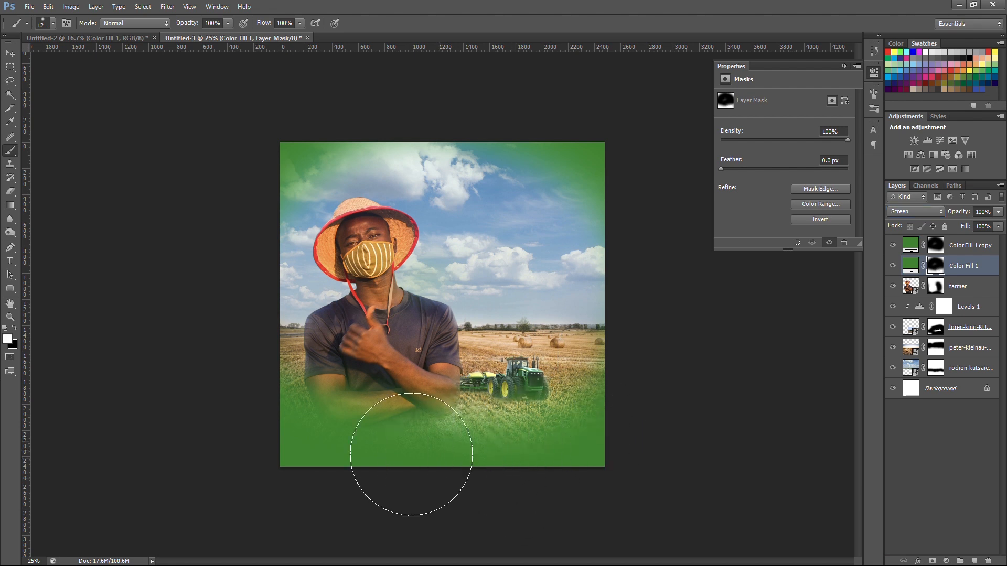
key("x")
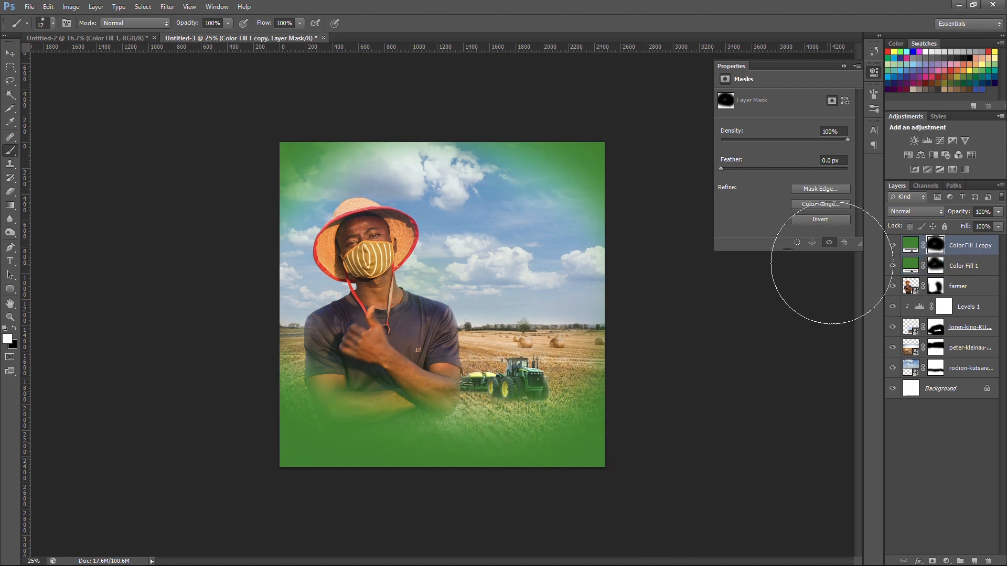
Paint black on the Color Fill 1 copy mask over the upper sky to remove the solid green there.
left_click(951, 268)
key("alt+bracketright")
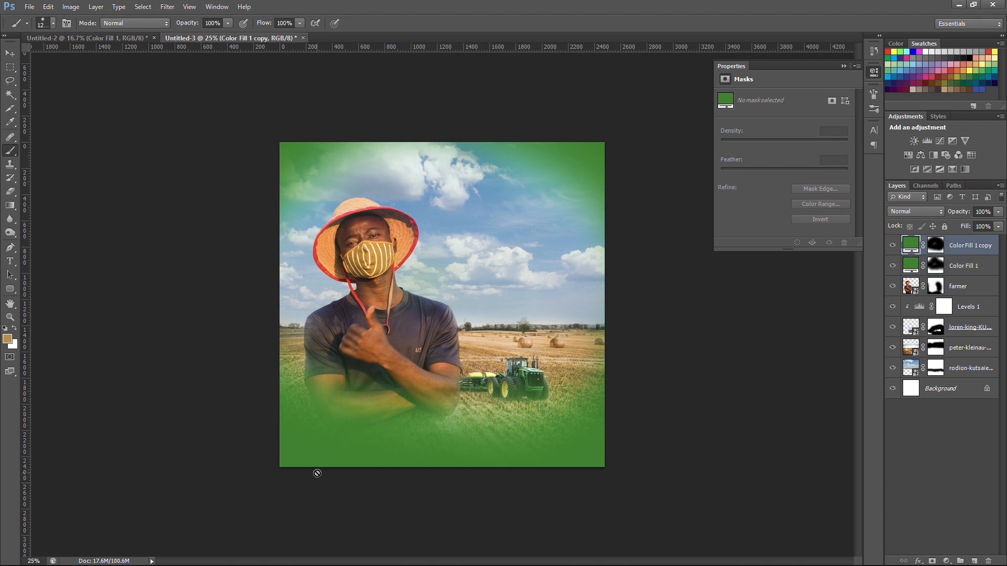
key("ctrl+backslash")
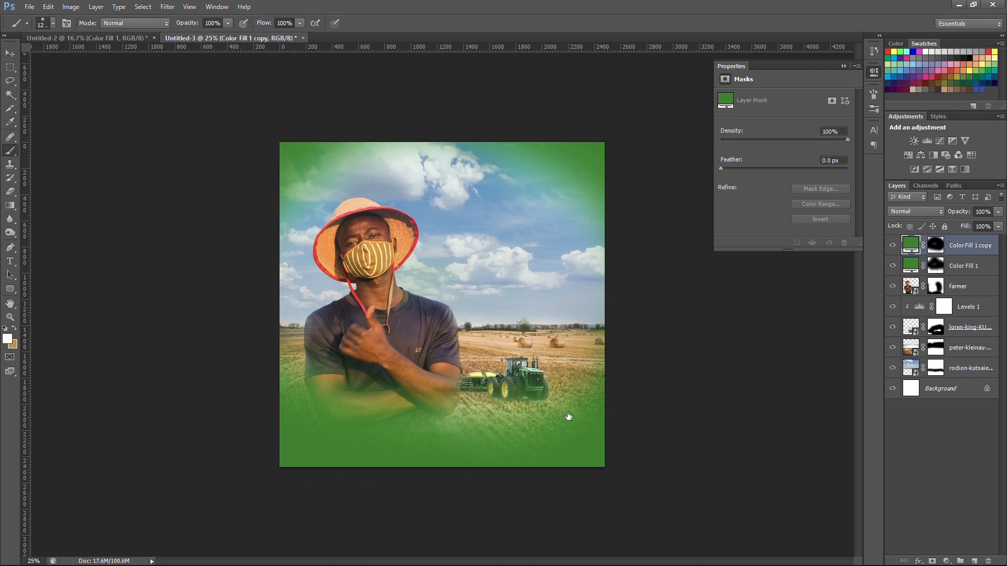
key("v")
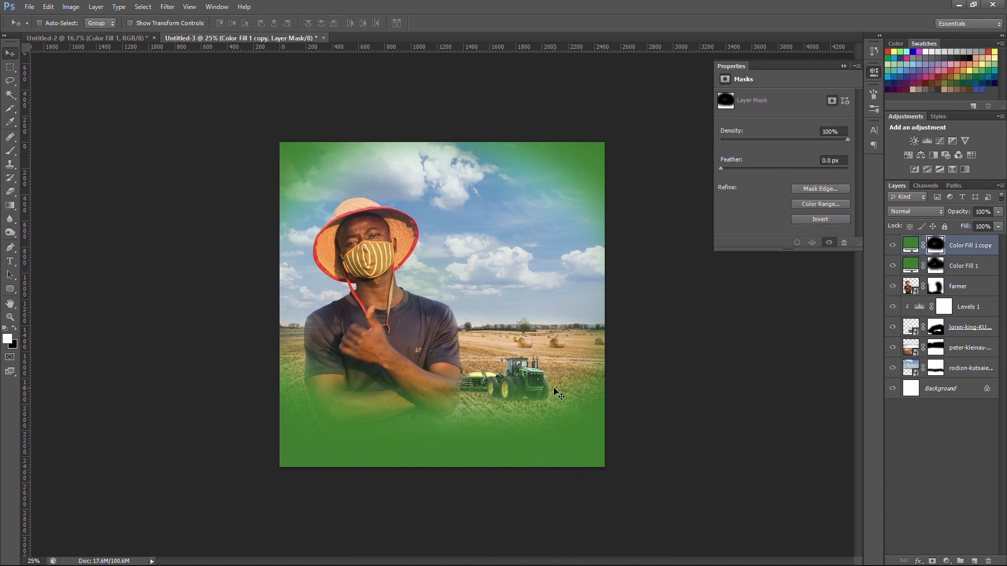
key("b")
key("x")
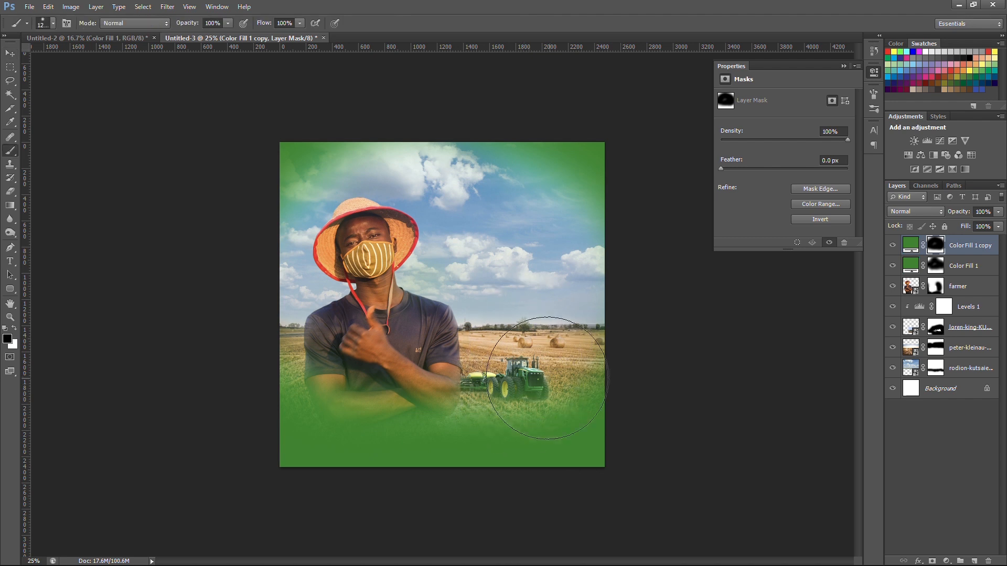
mouse_move(536, 213)
left_mouse_down()
mouse_move(453, 283)
mouse_move(400, 234)
mouse_move(345, 246)
mouse_move(528, 238)
left_mouse_up()
key("v")
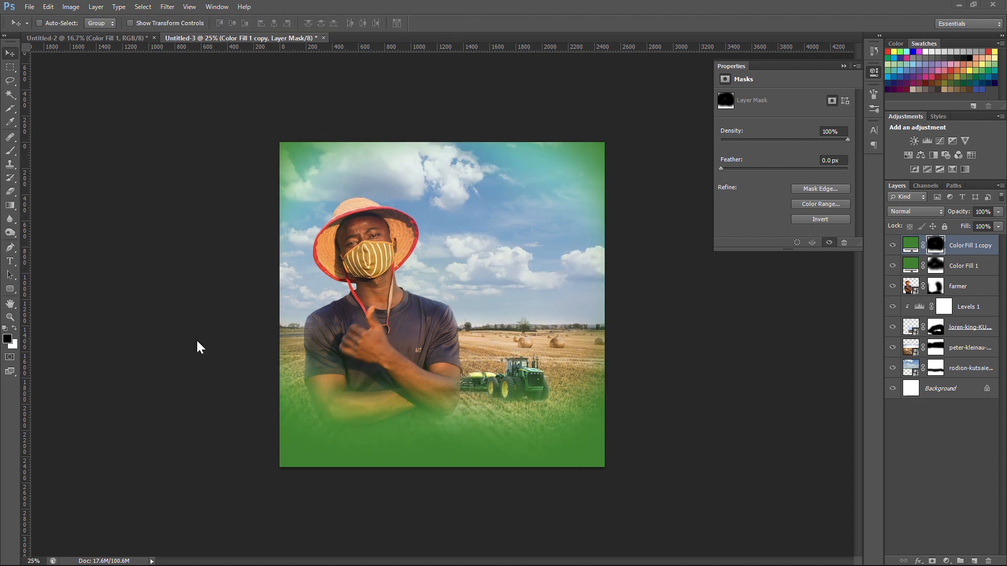
Select the tractor layer and move the tractor slightly up the field.
left_click(970, 347)
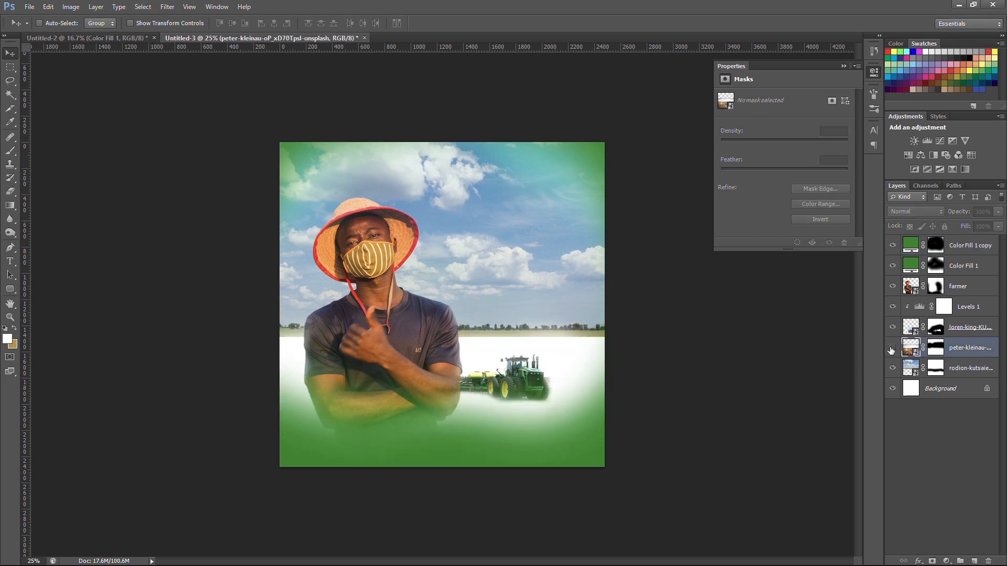
left_click(970, 327)
left_click_drag(515, 387, 516, 374)
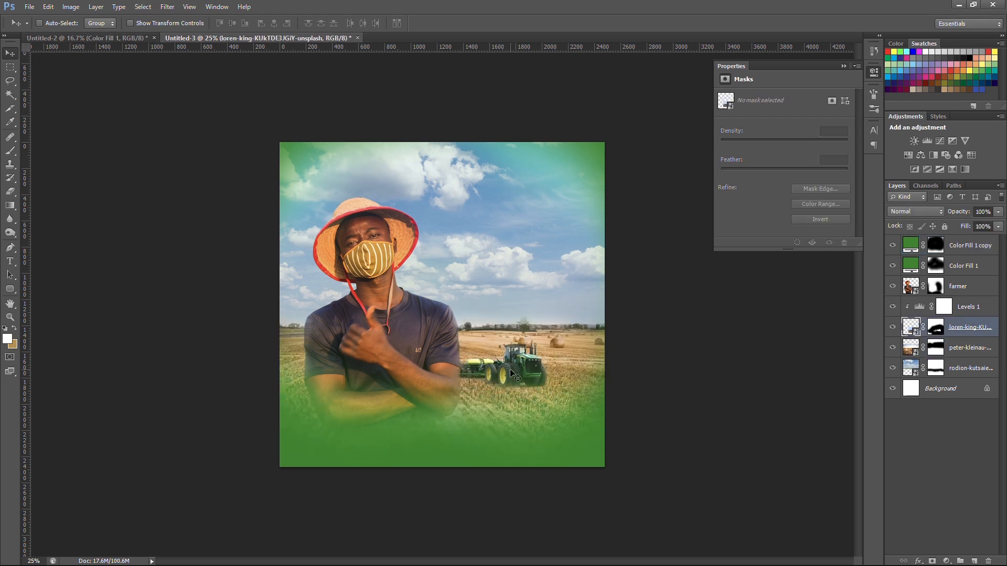
Create a new layer named "light" above the farmer and sample an orange foreground color.
left_click(971, 287)
left_click(974, 562)
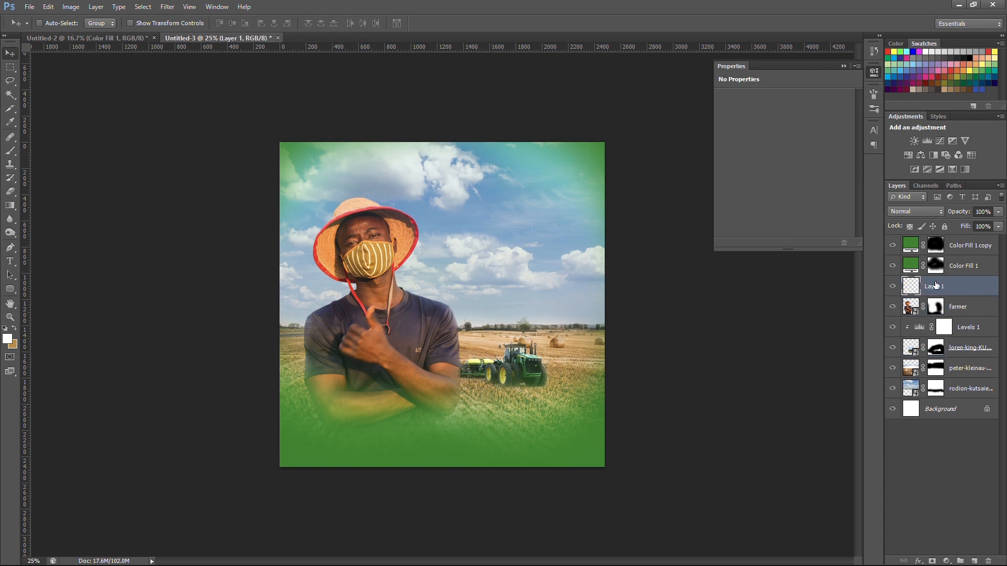
key("Return")
key("i")
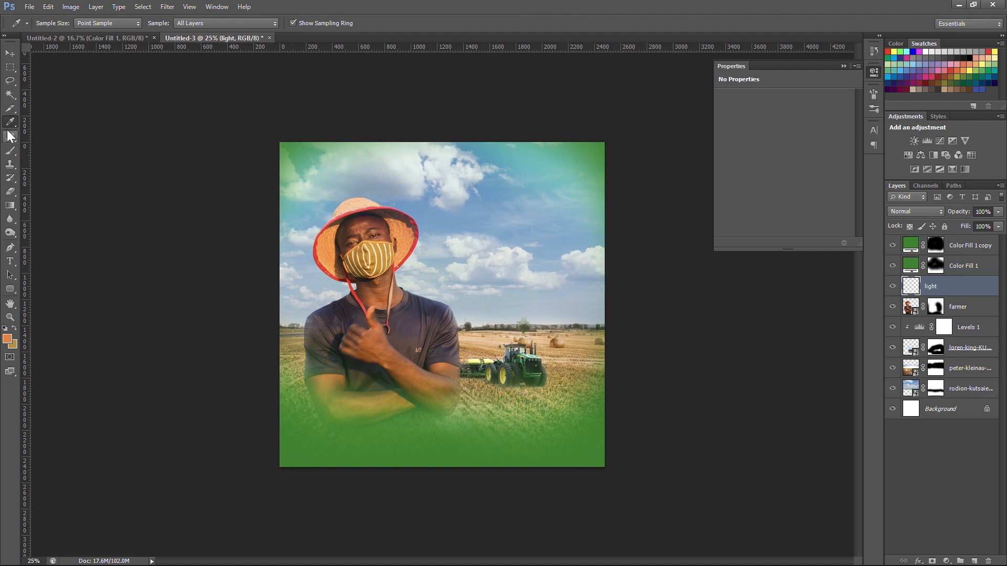
Dab an orange glow in the sky beside the farmer with a 1200 px brush at 0% hardness.
left_click(11, 152)
right_click(481, 285)
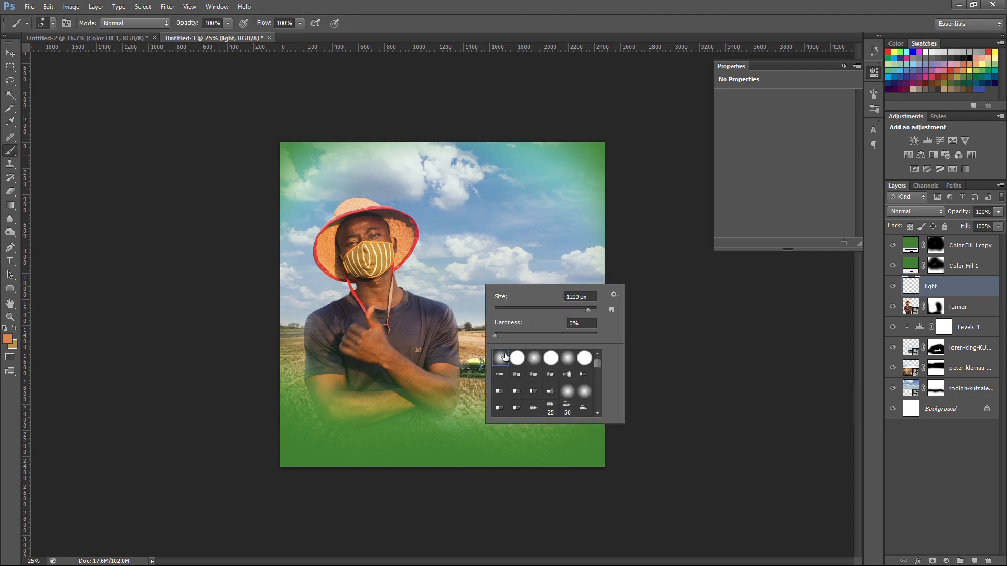
left_click(473, 234)
left_click(472, 235)
Move the orange glow down over the horizon beside the farmer and enlarge it.
key("ctrl+t")
left_click_drag(601, 143, 588, 153)
left_click_drag(544, 228, 529, 285)
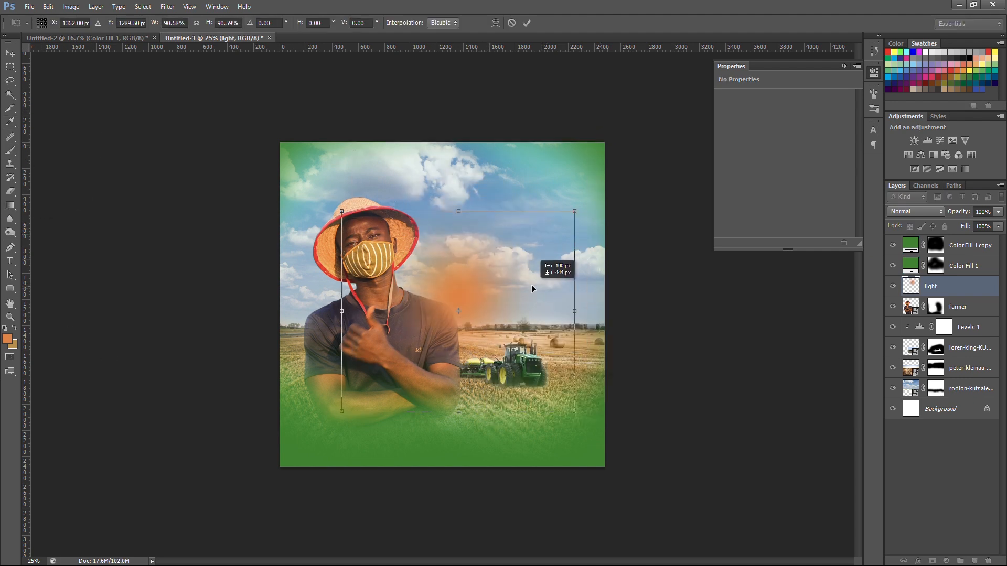
left_click_drag(574, 410, 603, 476)
key("Return")
Set the light layer's blend mode to Screen and scale the glow down slightly.
left_click(920, 212)
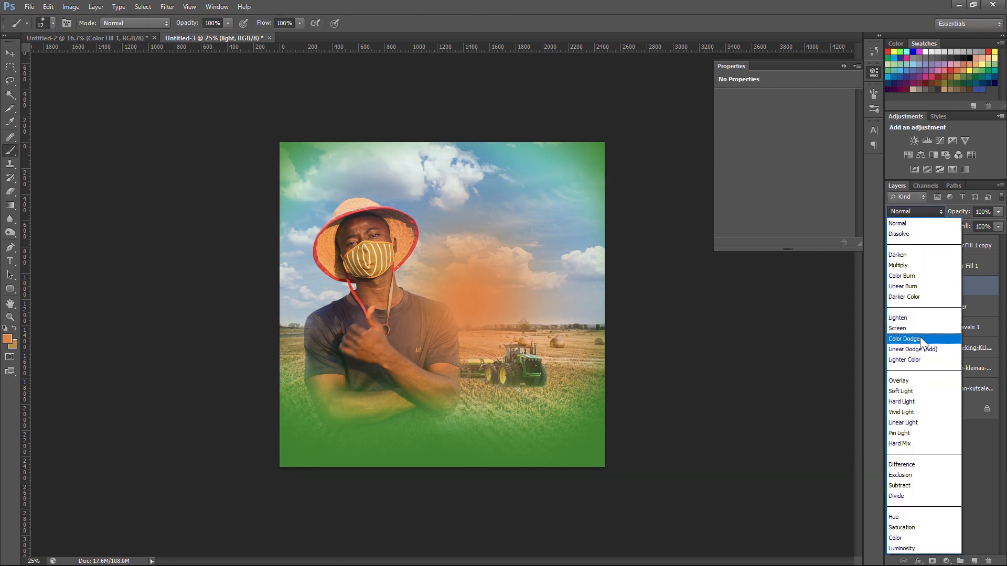
left_click(923, 339)
key("Up")
key("Up")
key("Down")
left_click(10, 53)
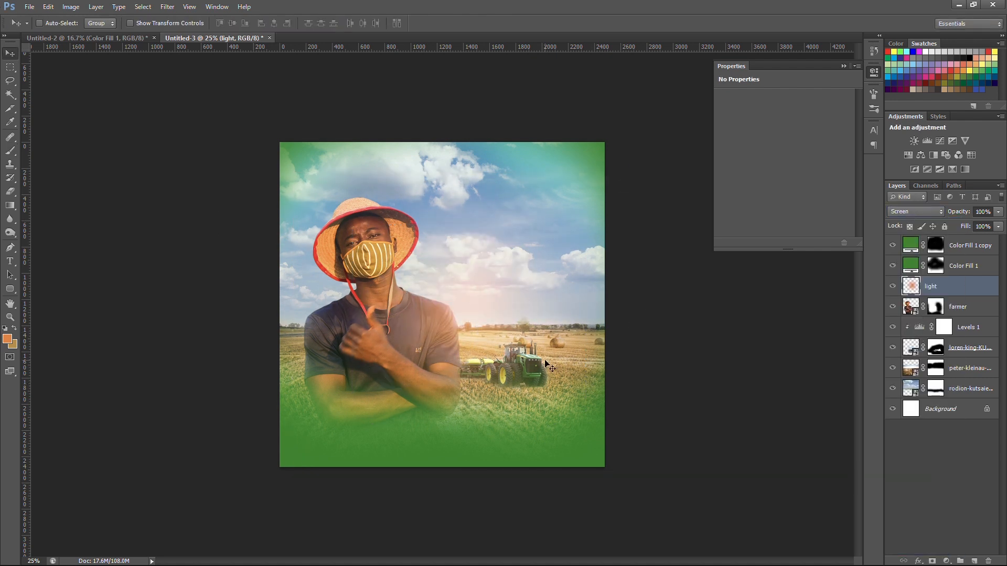
left_click_drag(656, 188, 627, 210)
key("Return")
Duplicate the light layer, move the copy to the upper-right part of the sky and enlarge it.
left_click_drag(968, 291, 974, 560)
left_click_drag(470, 310, 581, 195)
key("ctrl+t")
left_click_drag(742, 364, 780, 391)
left_click_drag(593, 221, 603, 211)
key("Return")
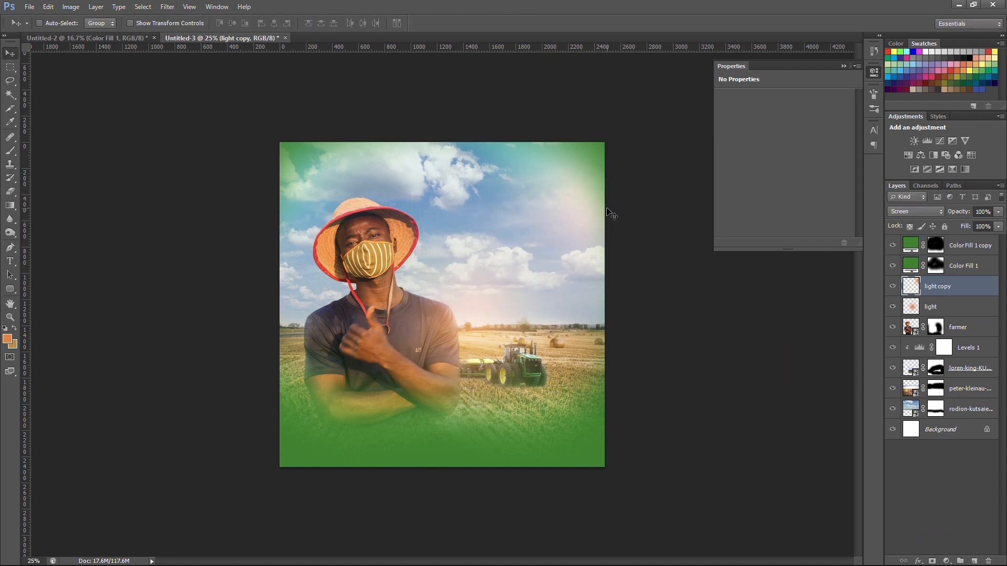
Paste the Lorem ipsum paragraph into the poster's lower-right corner and move its layer above all others.
key("ctrl+v")
key("ctrl+t")
left_click_drag(542, 473, 565, 450)
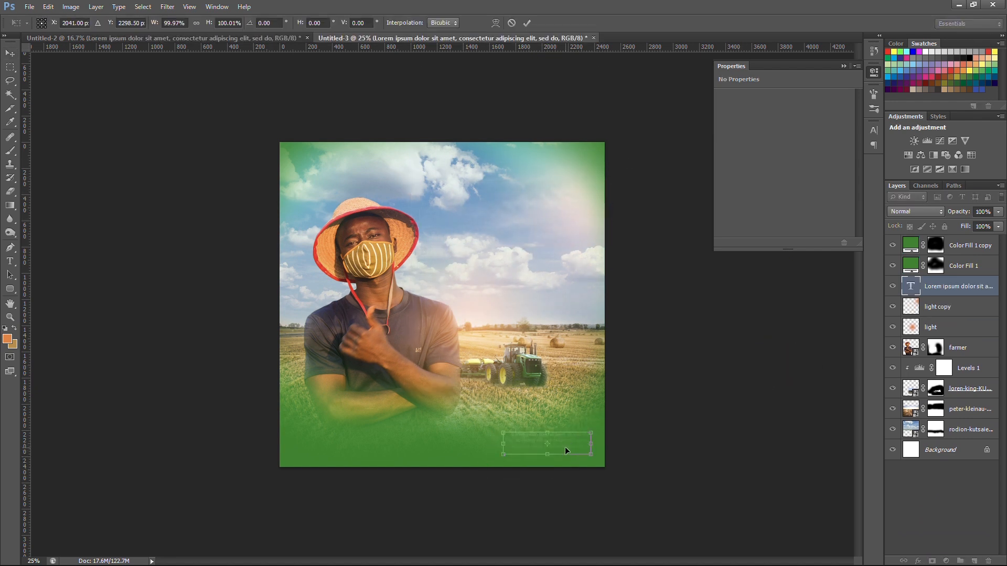
key("Return")
left_click_drag(965, 286, 979, 244)
left_click_drag(562, 462, 559, 455)
Add a vertical guide near the poster's right edge and a horizontal one near its bottom, and align the Lorem ipsum paragraph to them.
left_click_drag(25, 195, 586, 254)
left_click_drag(250, 49, 292, 453)
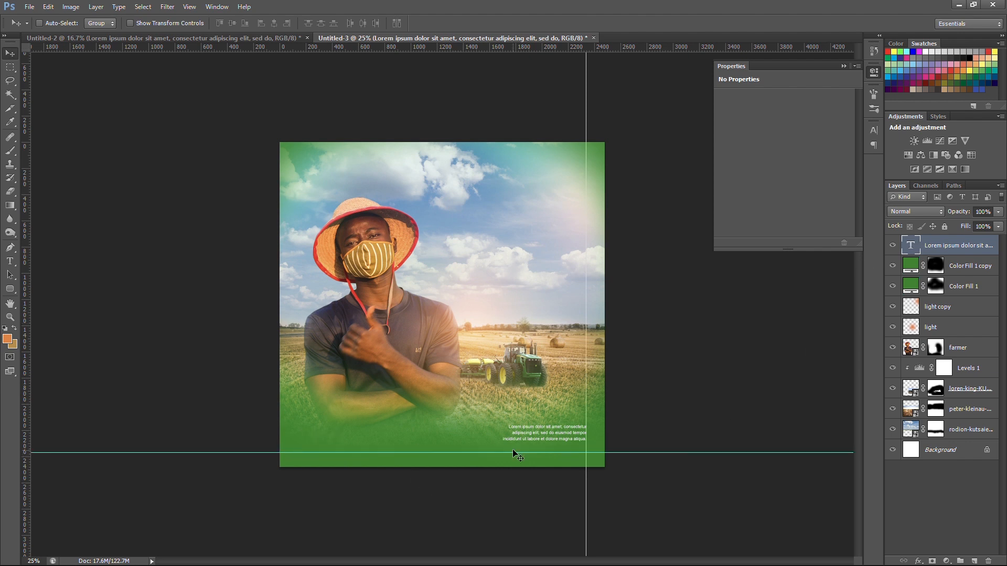
left_click_drag(540, 449, 552, 444)
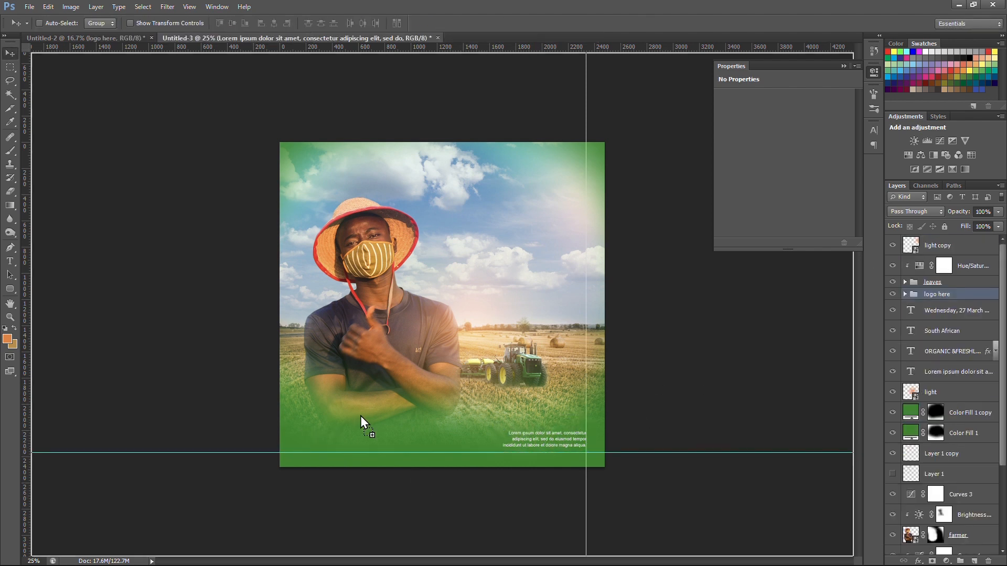
Bring the "logo here" group from Untitled-2 into the poster's lower-left area, and nudge it and the paragraph down toward the horizontal guide.
left_click_drag(360, 418, 366, 446)
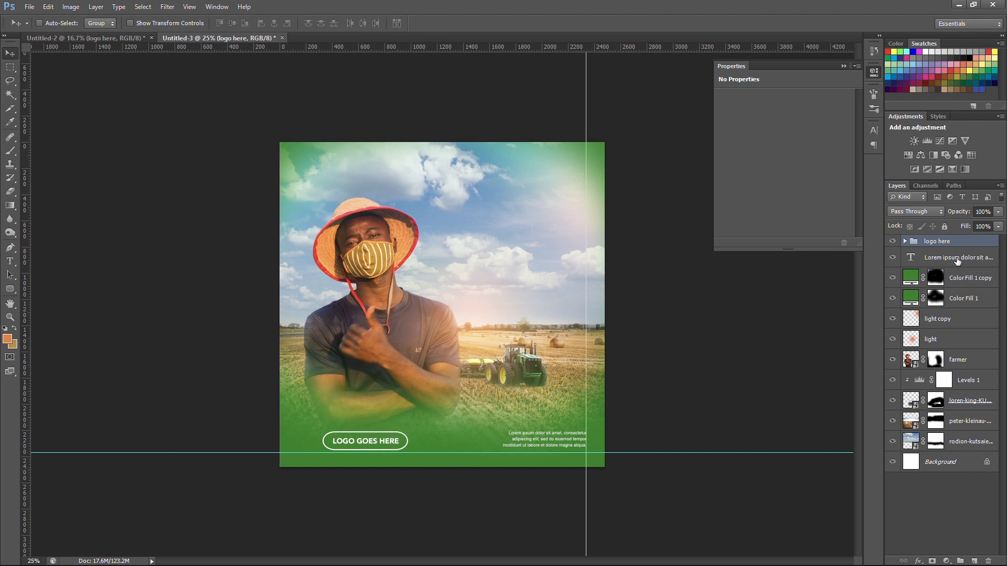
left_click(957, 258)
left_click_drag(539, 422, 540, 425)
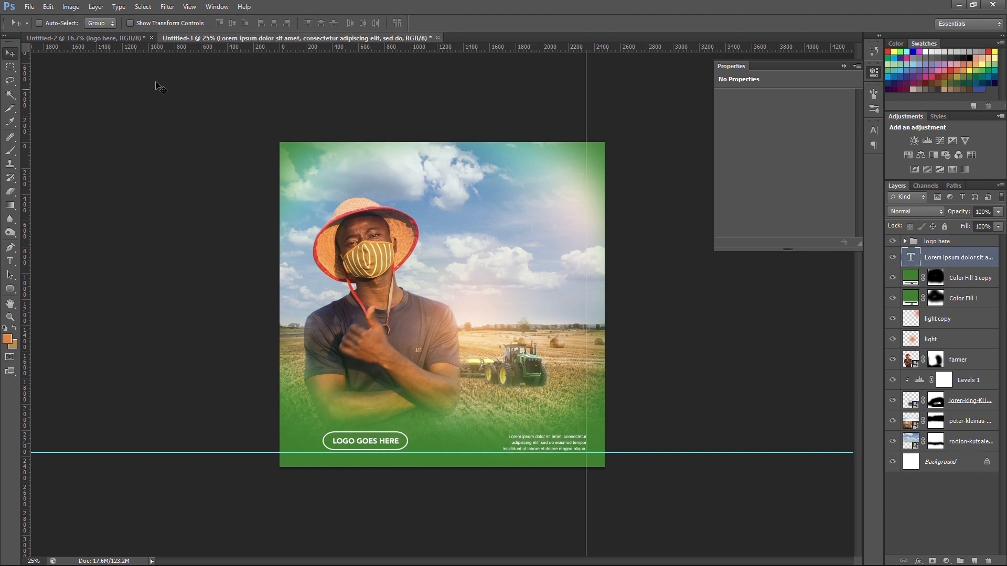
left_click(957, 243)
key("shift+Down")
key("shift+Down")
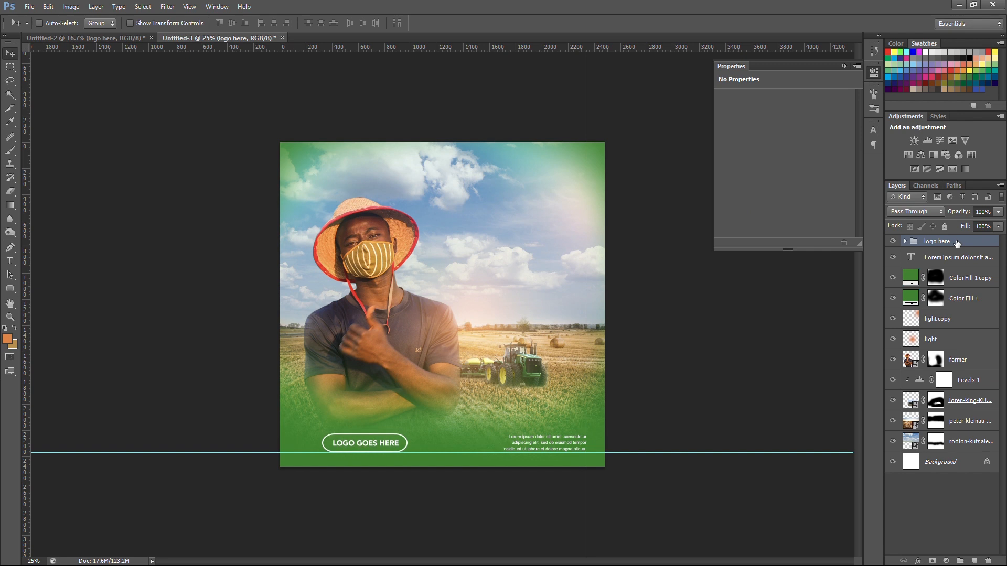
left_click(960, 258)
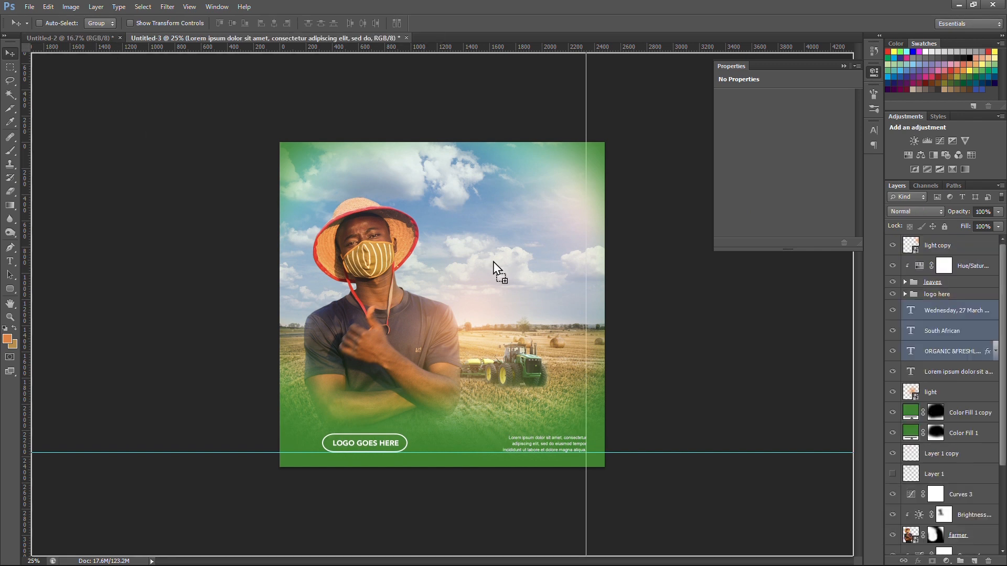
Bring the "South African", headline and date text layers from Untitled-2 into the poster's upper-right area and group them as "text".
left_click_drag(493, 262, 503, 284)
mouse_move(505, 288)
left_mouse_down()
mouse_move(520, 290)
mouse_move(519, 280)
left_mouse_up()
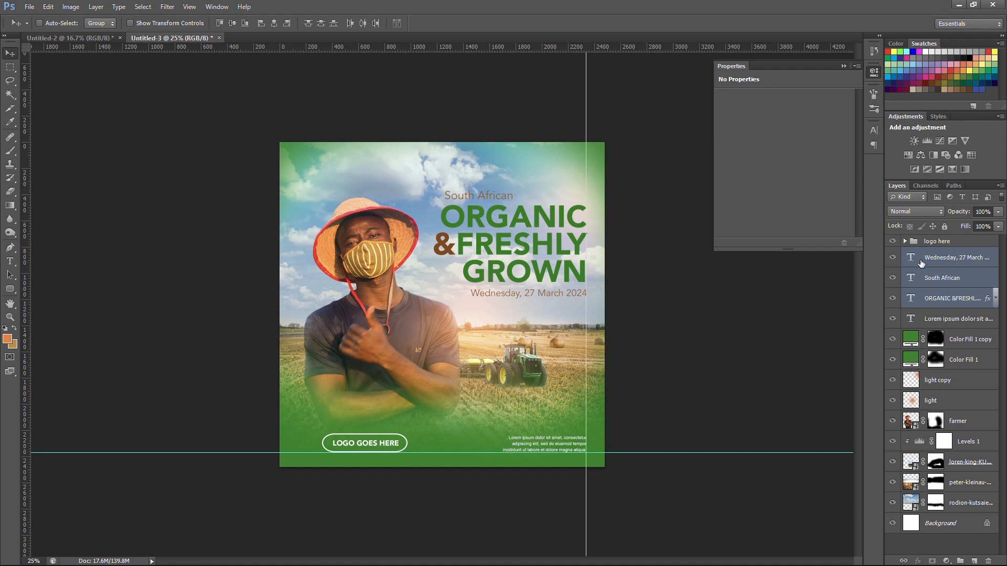
key("ctrl+g")
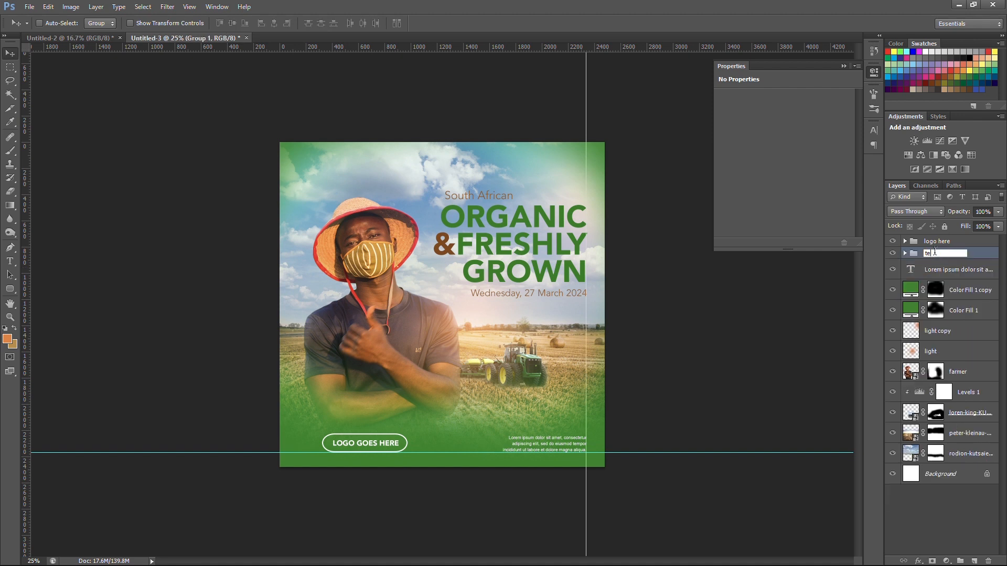
left_click(937, 255)
type("text")
key("Return")
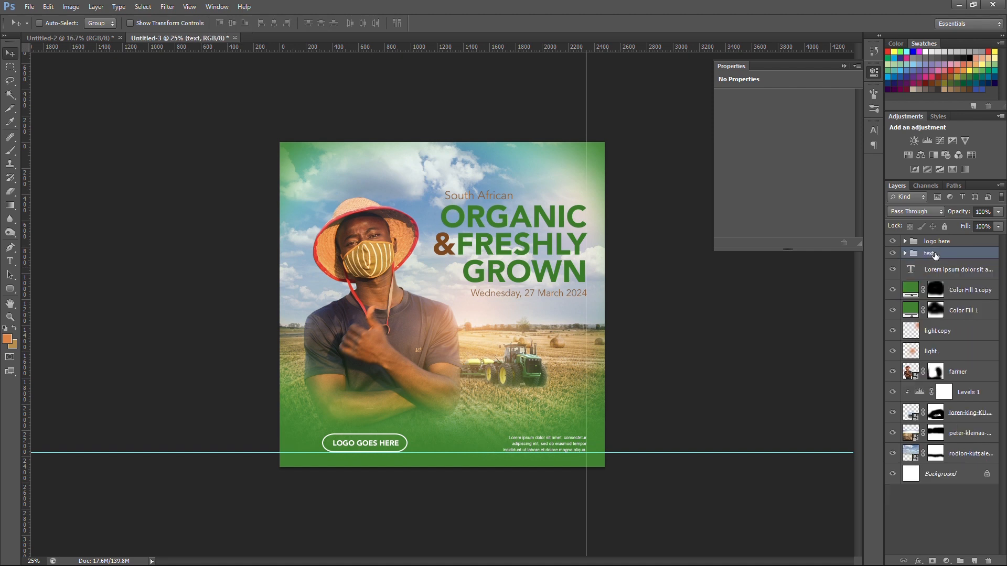
Clip a Curves adjustment to the cloudy sky layer and brighten it with an upward-bowed three-point curve.
left_click(957, 461)
left_click(946, 562)
left_click(873, 296)
left_click(783, 243)
left_click_drag(793, 173, 827, 127)
mouse_move(762, 190)
left_mouse_down()
mouse_move(753, 196)
mouse_move(759, 191)
left_mouse_up()
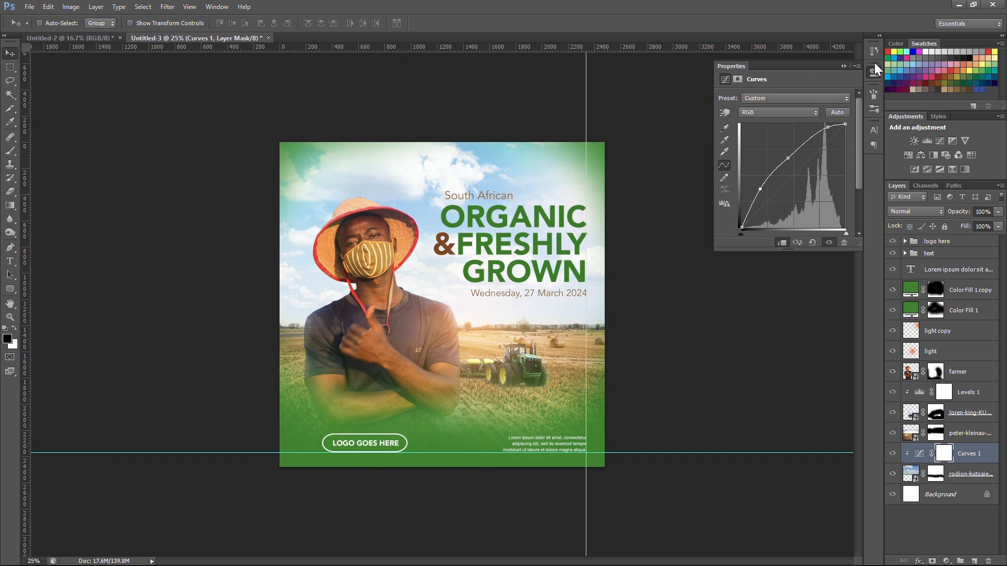
left_click_drag(789, 158, 790, 156)
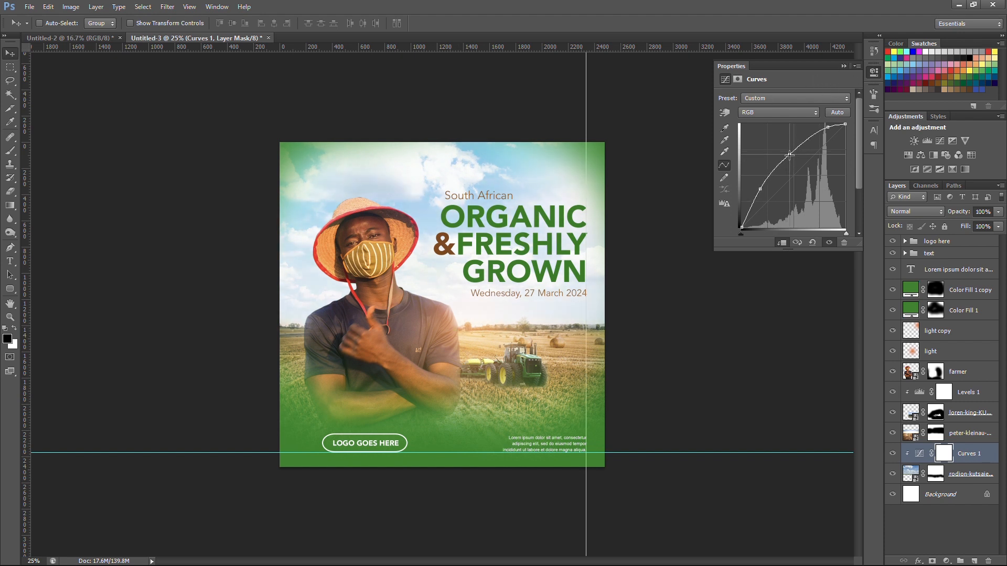
left_click(843, 65)
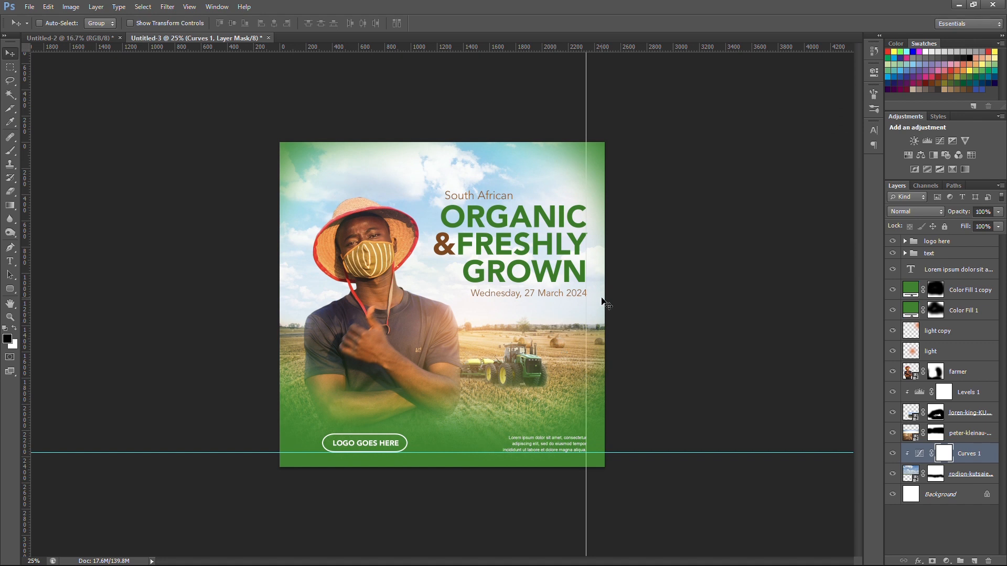
Place the leaf image into the poster as a new layer and scale it down.
left_click(30, 7)
left_click(37, 316)
left_click(580, 451)
key("Return")
left_click_drag(609, 142, 527, 199)
key("Return")
Move the leaf layer above all others, scale the leaf to about 36% and move it over the farmer's folded arms.
left_click_drag(950, 454, 930, 235)
key("ctrl+t")
left_click_drag(534, 213, 501, 246)
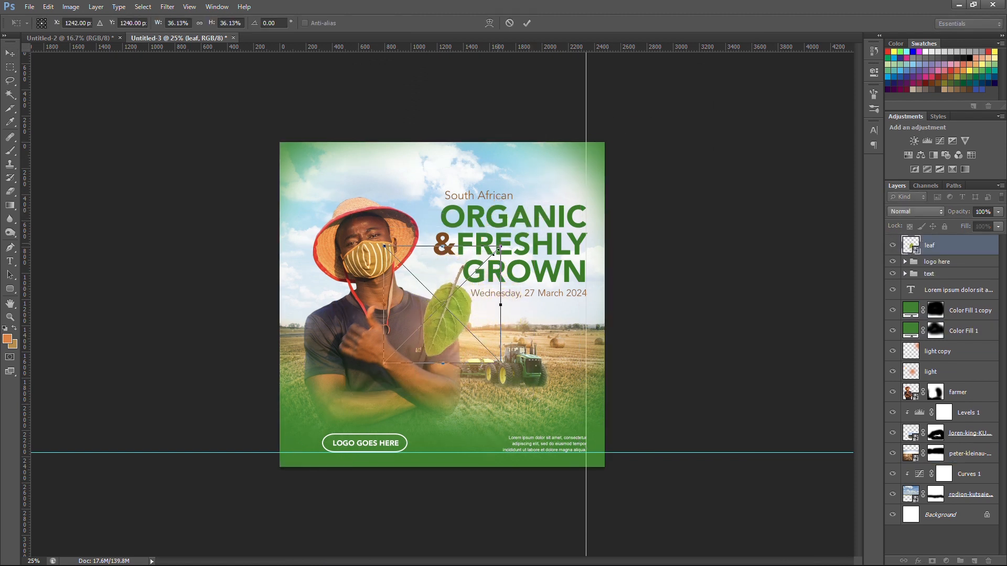
left_click_drag(460, 321, 430, 348)
key("Return")
Erase the leaf's stem and position the rotated leaf in the poster's lower-left corner beside the logo.
key("b")
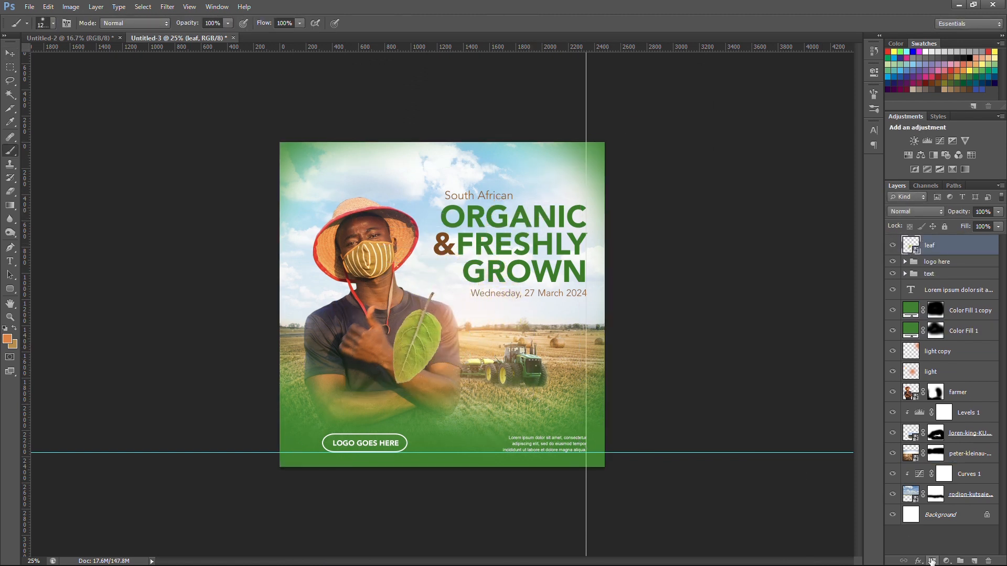
key("e")
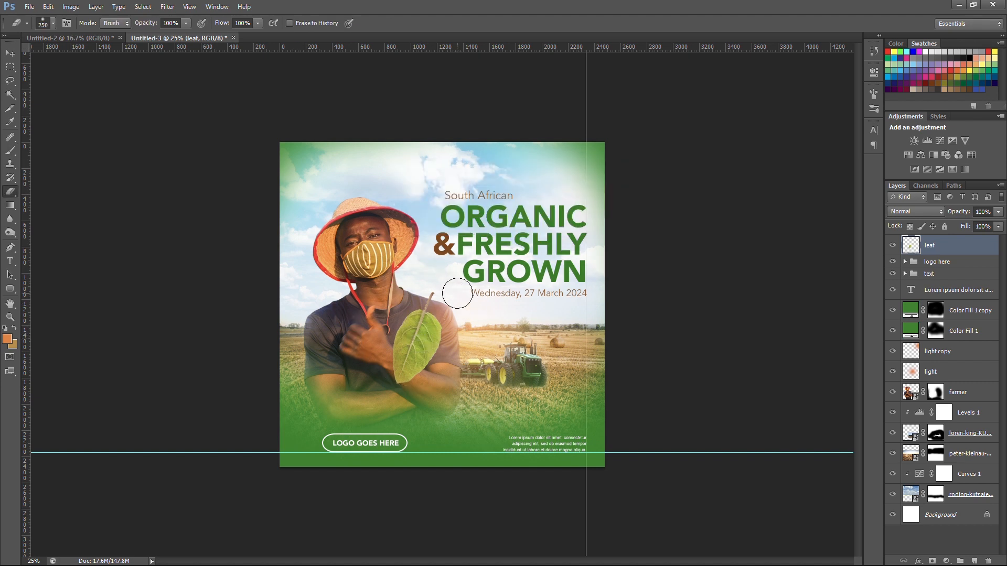
key("ctrl+t")
left_click_drag(441, 309, 273, 414)
right_click(352, 414)
left_click(379, 401)
left_click_drag(359, 439, 341, 457)
left_click_drag(344, 415, 309, 429)
mouse_move(331, 393)
left_mouse_down()
mouse_move(344, 425)
mouse_move(335, 442)
mouse_move(315, 427)
mouse_move(344, 414)
mouse_move(322, 381)
left_mouse_up()
Duplicate the leaf into the poster's upper-left corner and turn its tip down toward the farmer's hat.
left_click_drag(311, 421, 315, 192)
key("Return")
key("ctrl+t")
key("Return")
Duplicate the upper-left leaf, scale the copy to about 40%, rotate it about -45° and place it above the word ORGANIC.
left_click_drag(965, 239, 974, 561)
left_click_drag(294, 167, 499, 174)
key("ctrl+t")
left_click_drag(547, 137, 517, 159)
left_click_drag(525, 158, 512, 136)
left_click_drag(496, 174, 553, 189)
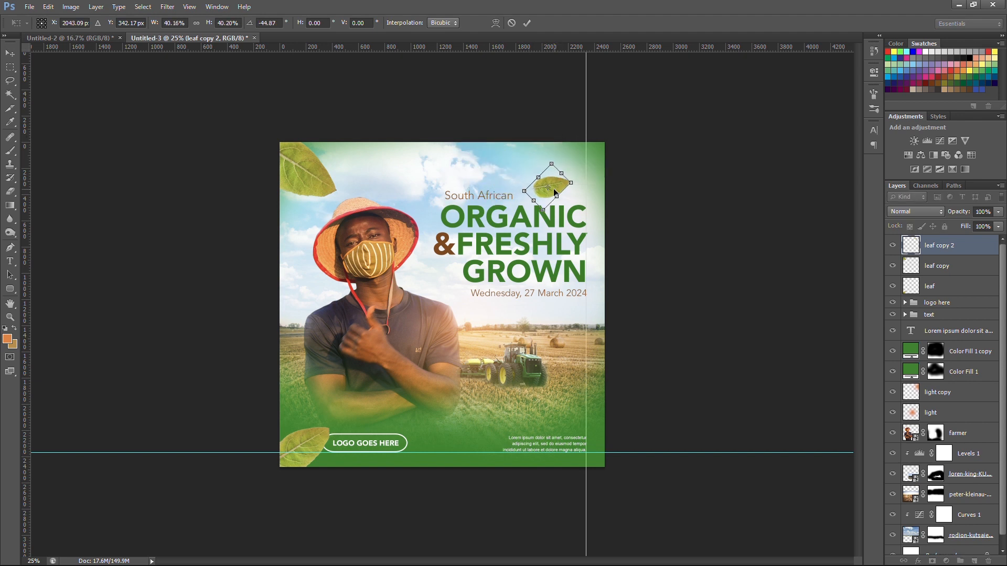
key("Return")
Duplicate the small leaf, enlarge the copy to about 173%, rotate it about -153° and place it in the poster's upper-right corner.
left_click_drag(967, 250, 966, 550)
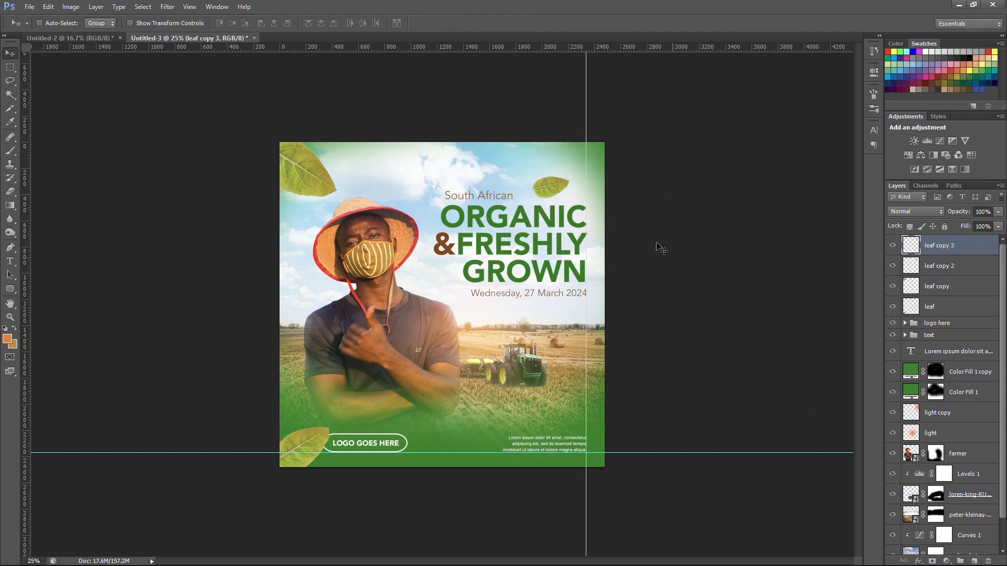
key("ctrl+t")
right_click(574, 163)
left_click_drag(550, 186, 588, 141)
left_click(609, 421)
right_click(559, 162)
left_click(602, 429)
left_click_drag(592, 140, 633, 158)
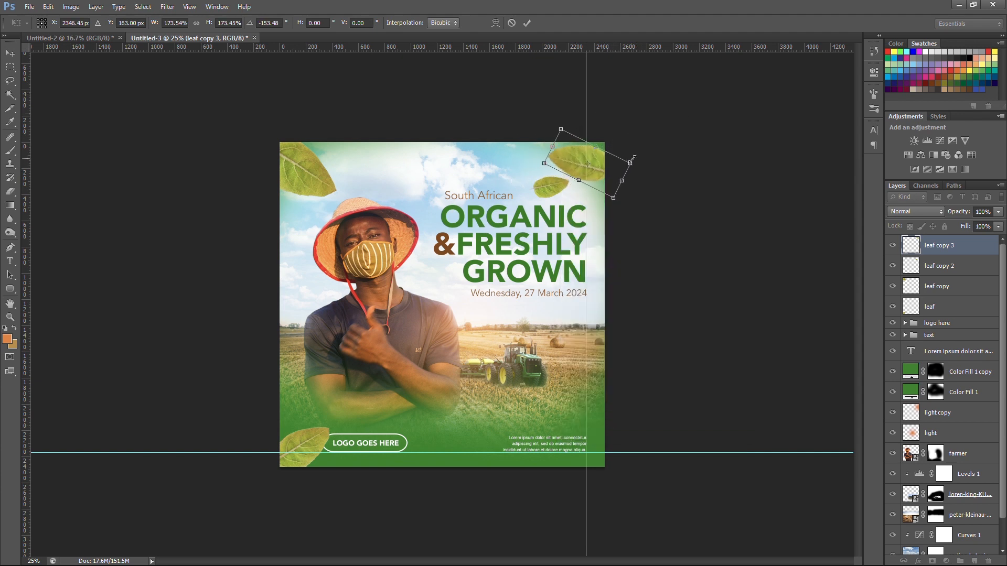
key("Return")
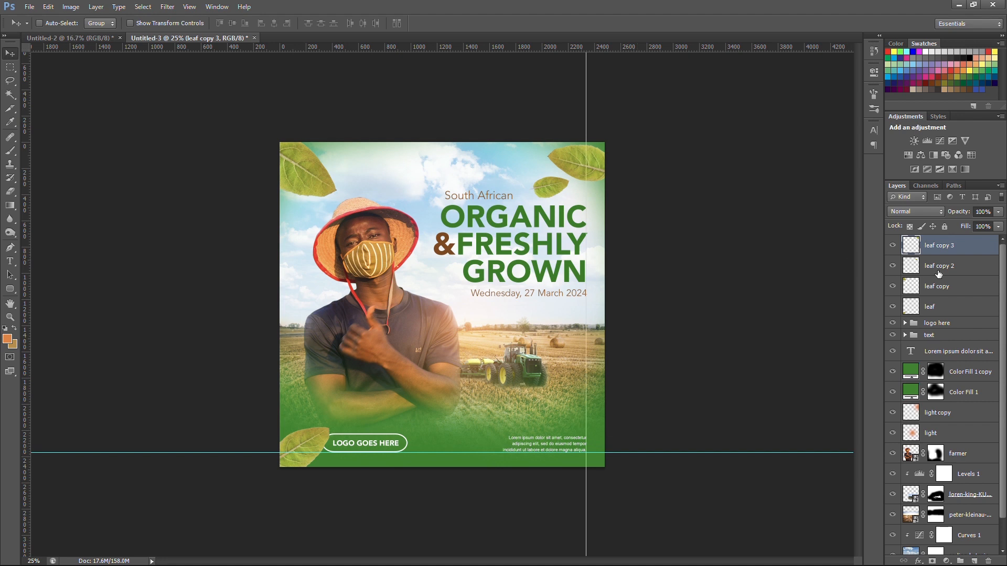
Rotate the small leaf slightly, and rotate the large upper-right leaf about -31° while shifting it toward the corner.
left_click(923, 266)
key("ctrl+t")
left_click_drag(575, 157, 591, 161)
key("Return")
key("alt+bracketright")
key("ctrl+t")
left_click_drag(632, 130, 605, 108)
mouse_move(593, 161)
left_mouse_down()
mouse_move(568, 147)
mouse_move(623, 172)
mouse_move(608, 159)
left_mouse_up()
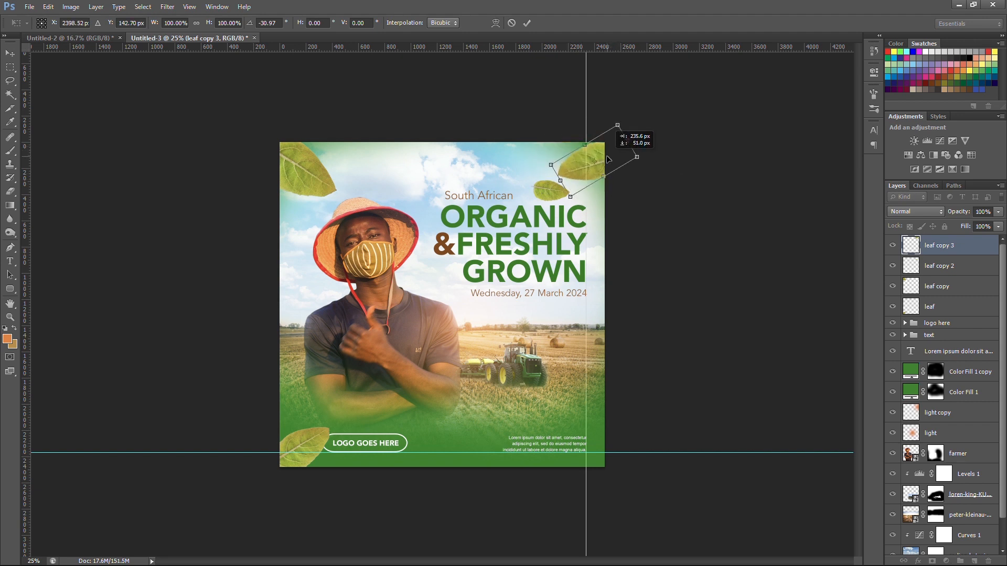
key("Return")
Check the leaf placement against the finished design in Untitled-2 and flip the small leaf horizontally.
left_click(96, 36)
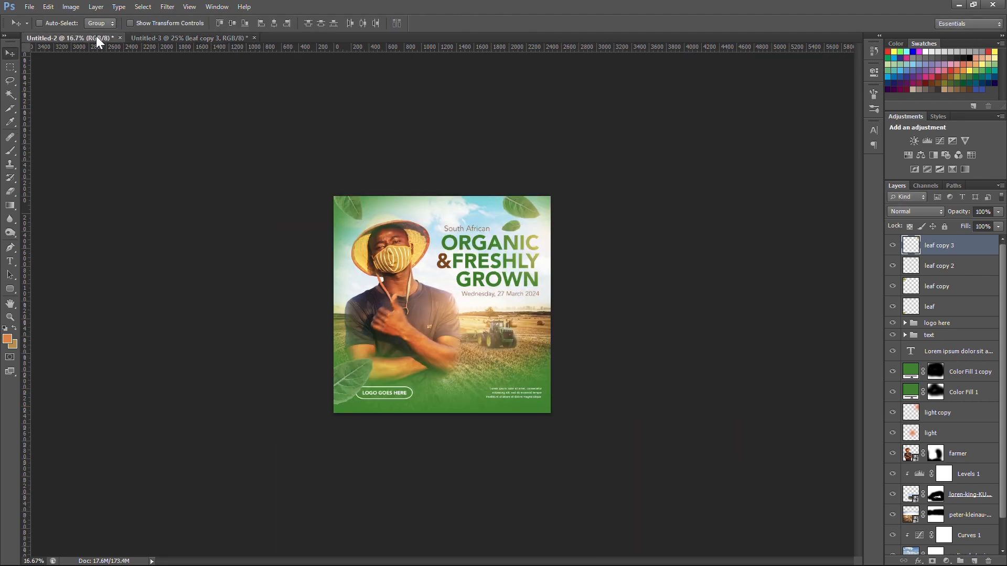
left_click(216, 38)
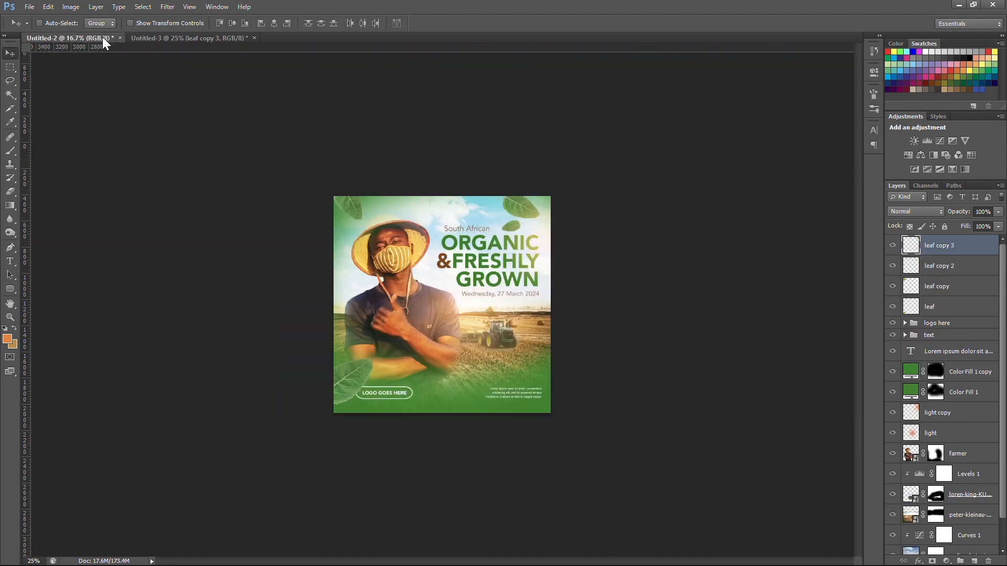
left_click(103, 37)
left_click(175, 39)
key("alt+bracketleft")
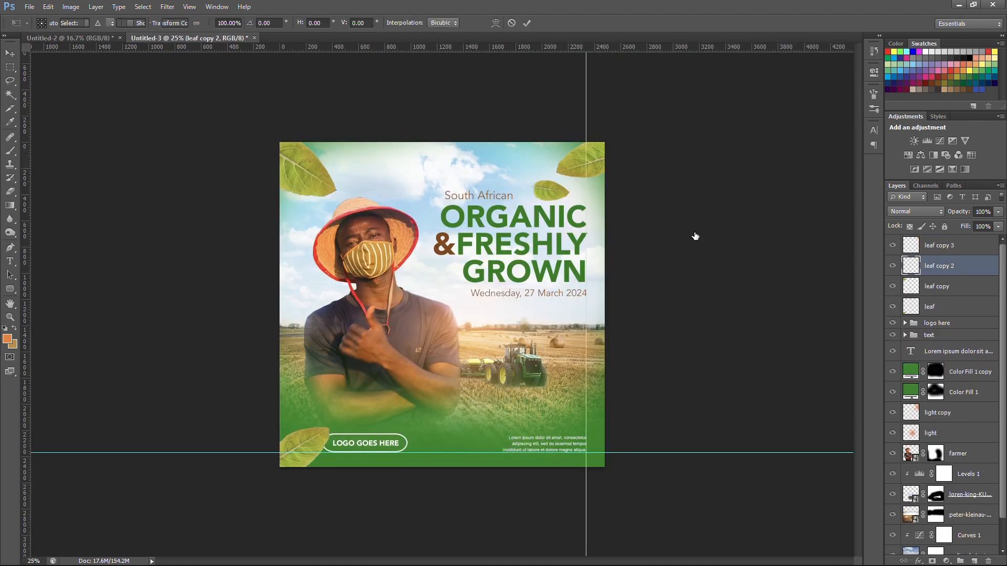
key("ctrl+t")
right_click(555, 195)
left_click(602, 443)
key("Return")
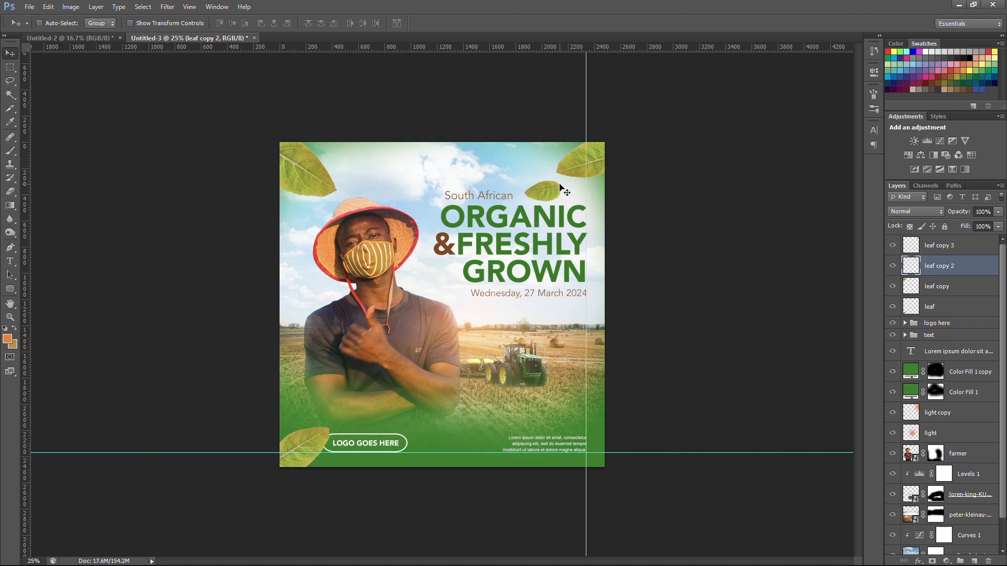
Flip the large upper-right leaf horizontally, rotate it and reposition it along the poster's upper edge above the small leaf.
key("alt+bracketright")
key("ctrl+t")
right_click(582, 169)
left_click(635, 418)
mouse_move(590, 153)
left_mouse_down()
mouse_move(504, 152)
mouse_move(572, 148)
left_mouse_up()
key("Return")
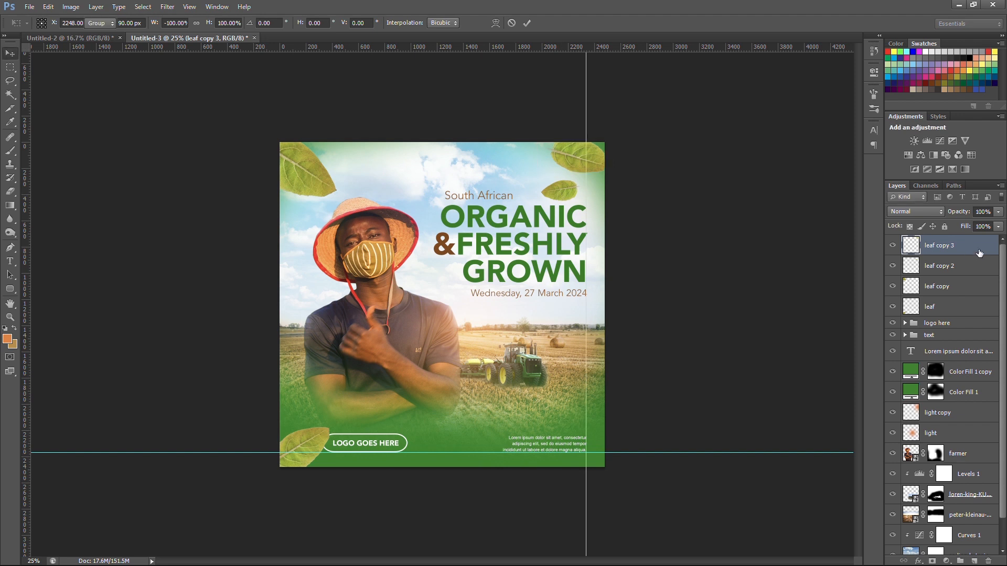
key("ctrl+t")
left_click_drag(603, 136, 645, 135)
key("Return")
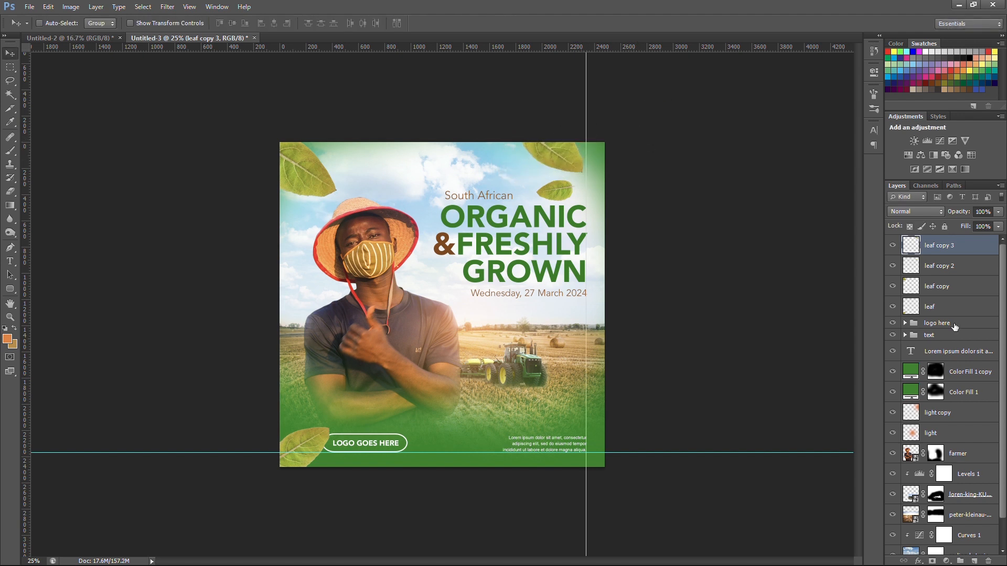
Group the four leaf layers as "leaves" and clip a Levels adjustment to the group with input levels 8, 0.86 and 240.
left_click(952, 313, "shift")
key("ctrl+g")
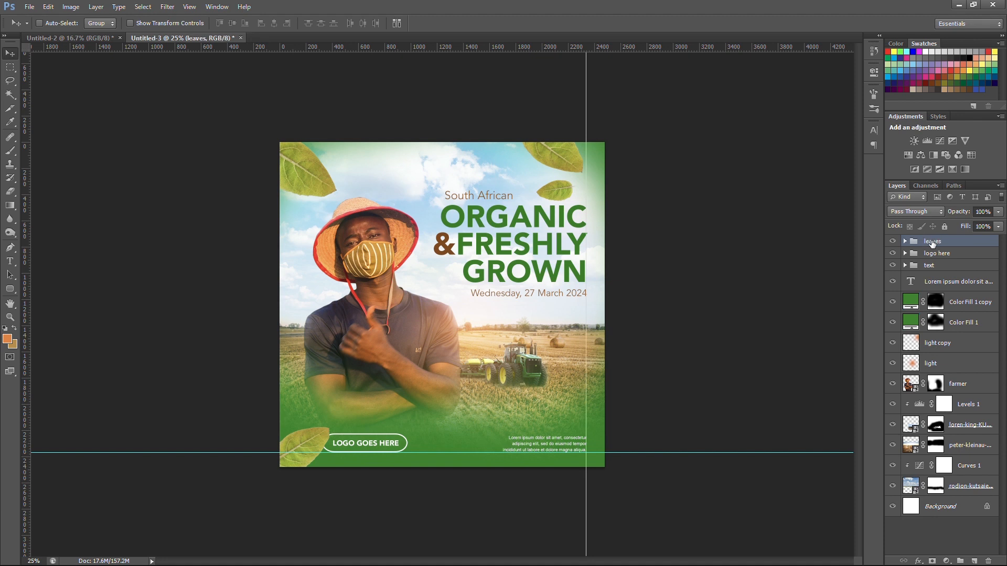
left_click(947, 561)
left_click(880, 283)
left_click(782, 243)
left_click_drag(792, 175, 842, 175)
left_click_drag(733, 174, 747, 175)
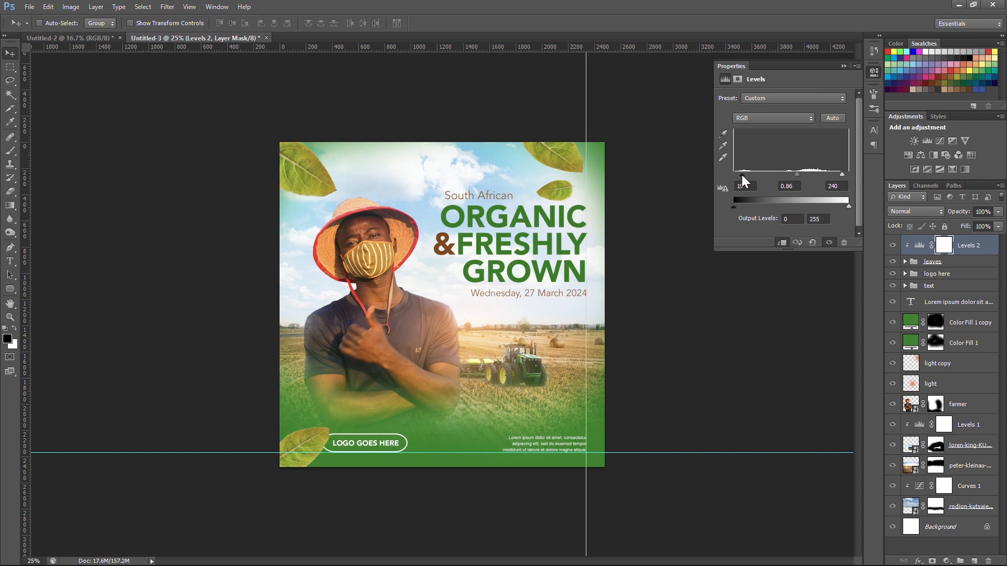
Clip a Hue/Saturation adjustment to the leaves group with Hue +22 and Saturation -29.
left_click(947, 560)
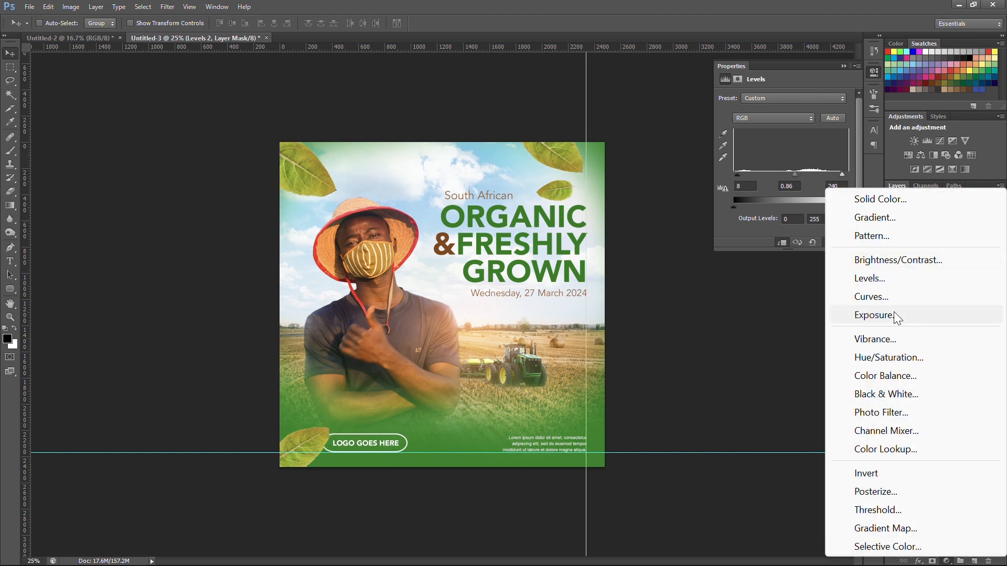
left_click(892, 357)
left_click(782, 243)
mouse_move(785, 139)
left_mouse_down()
mouse_move(775, 137)
mouse_move(798, 137)
left_mouse_up()
left_click(770, 160)
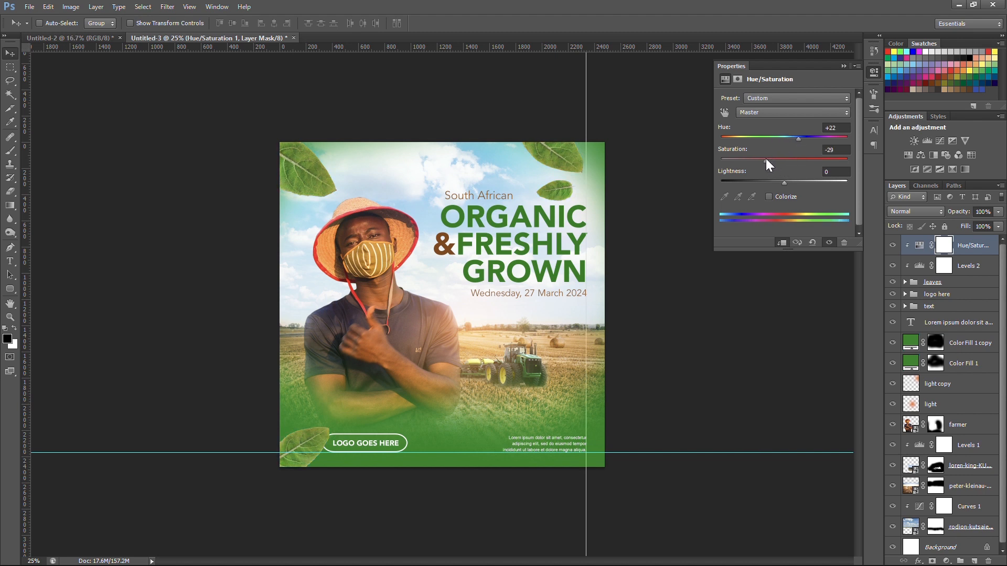
left_click(845, 65)
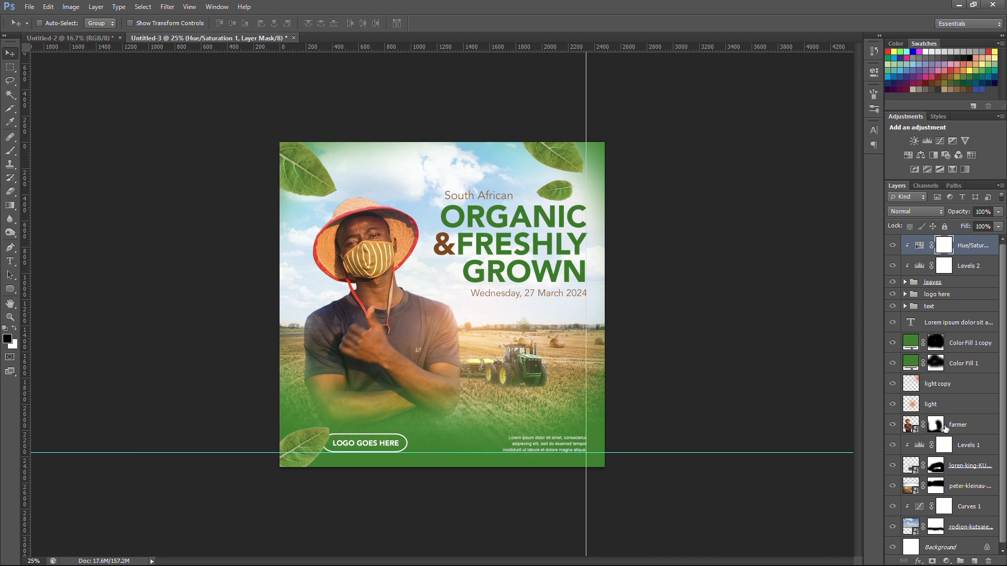
Clip a Curves adjustment to the farmer layer and shape a three-point curve that lifts the shadows and highlights.
left_click(945, 428)
left_click(947, 561)
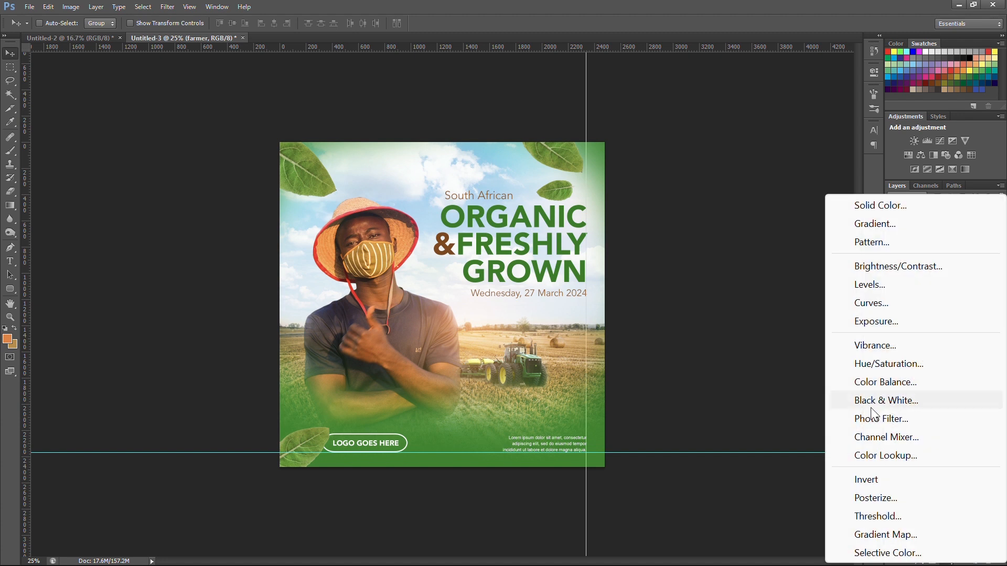
left_click(873, 303)
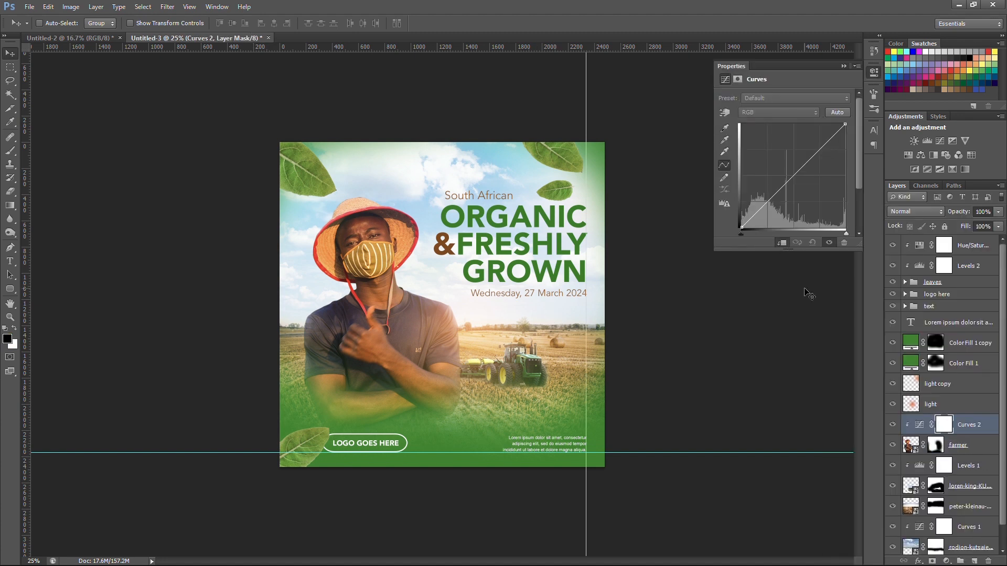
mouse_move(793, 178)
left_mouse_down()
mouse_move(799, 190)
mouse_move(820, 148)
mouse_move(790, 181)
left_mouse_up()
mouse_move(820, 149)
left_mouse_down()
mouse_move(811, 144)
mouse_move(821, 158)
mouse_move(819, 141)
left_mouse_up()
left_click_drag(770, 202, 764, 201)
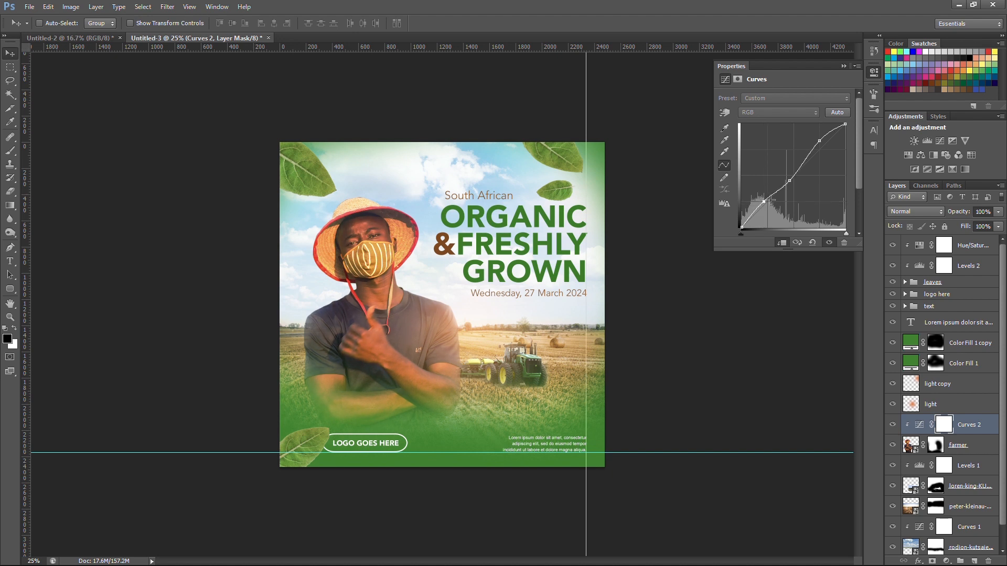
Add a Brightness/Contrast adjustment above all layers with Brightness 11 and Contrast 36.
left_click(948, 561)
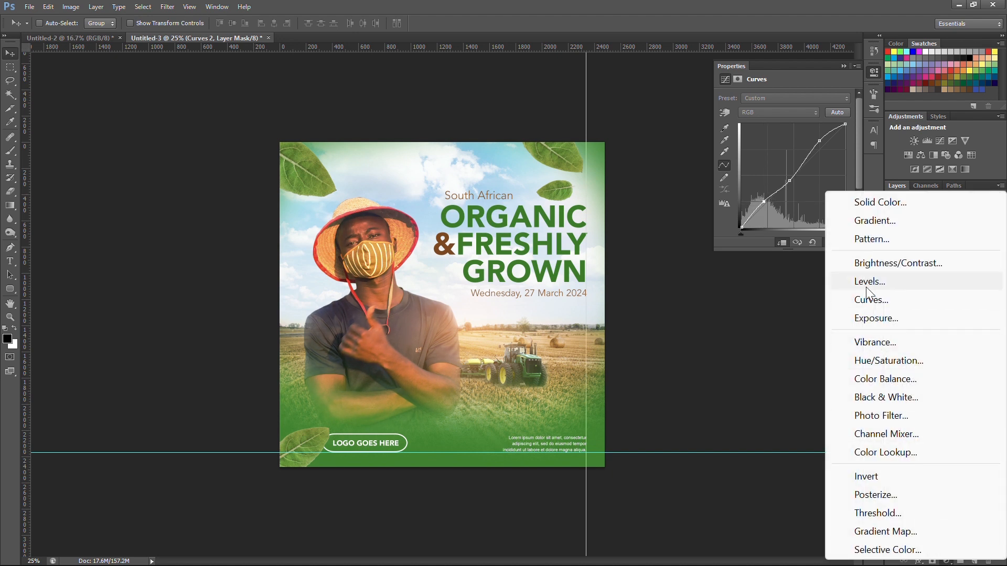
left_click(898, 261)
left_click_drag(961, 430, 953, 243)
mouse_move(784, 125)
left_mouse_down()
mouse_move(807, 148)
mouse_move(781, 125)
mouse_move(791, 125)
left_mouse_up()
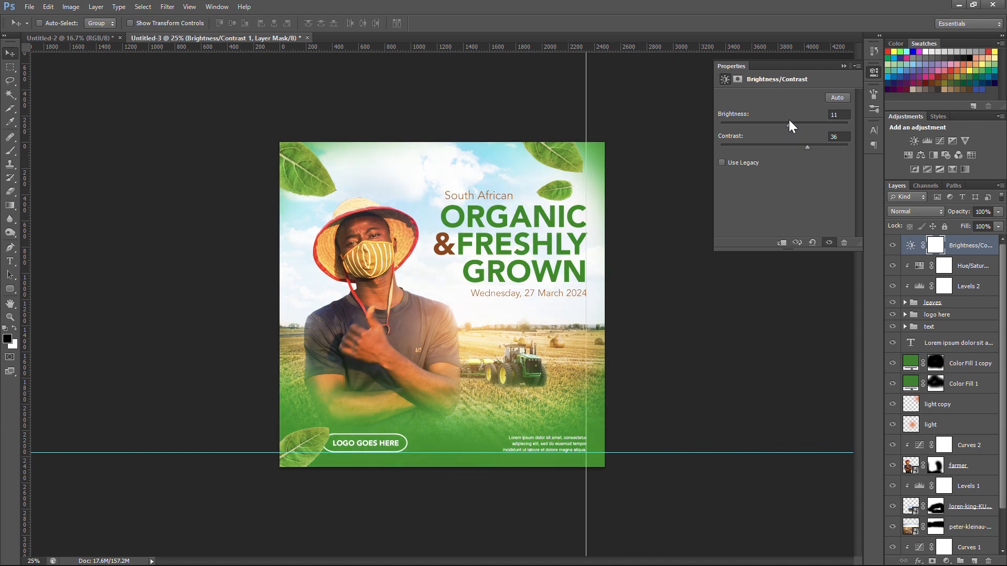
Reshape the farmer's Curves adjustment into a steeper S-curve with darker shadows and brighter midtones, and compare the farmer with and without it.
left_click(918, 447)
left_click_drag(786, 183, 766, 208)
mouse_move(820, 140)
left_mouse_down()
mouse_move(820, 150)
mouse_move(817, 136)
left_mouse_up()
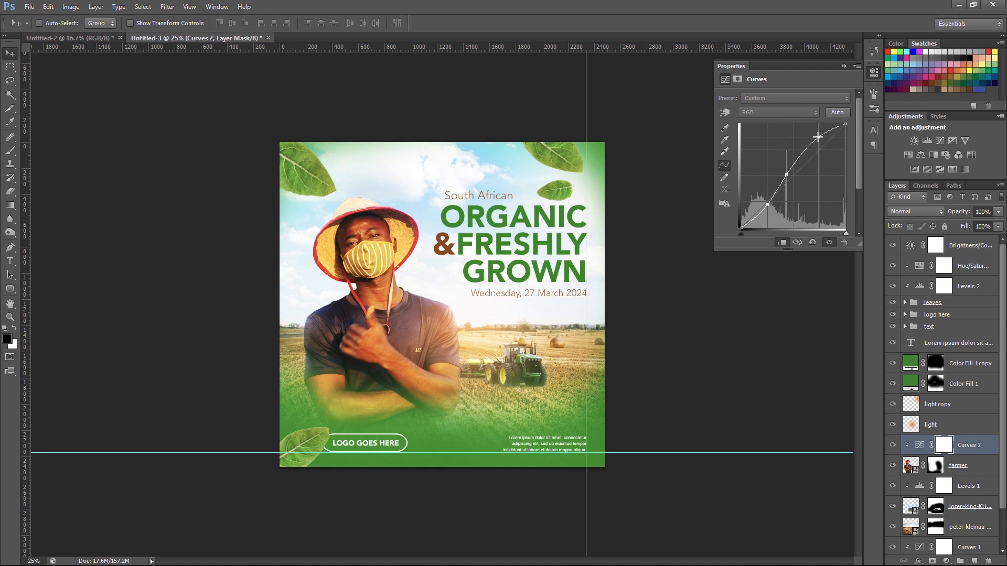
mouse_move(787, 176)
left_mouse_down()
mouse_move(767, 206)
mouse_move(791, 171)
left_mouse_up()
left_click_drag(799, 171, 821, 143)
left_click(892, 445)
left_click(893, 445)
left_click(892, 445)
left_click(893, 445)
left_click(893, 446)
left_click(892, 445)
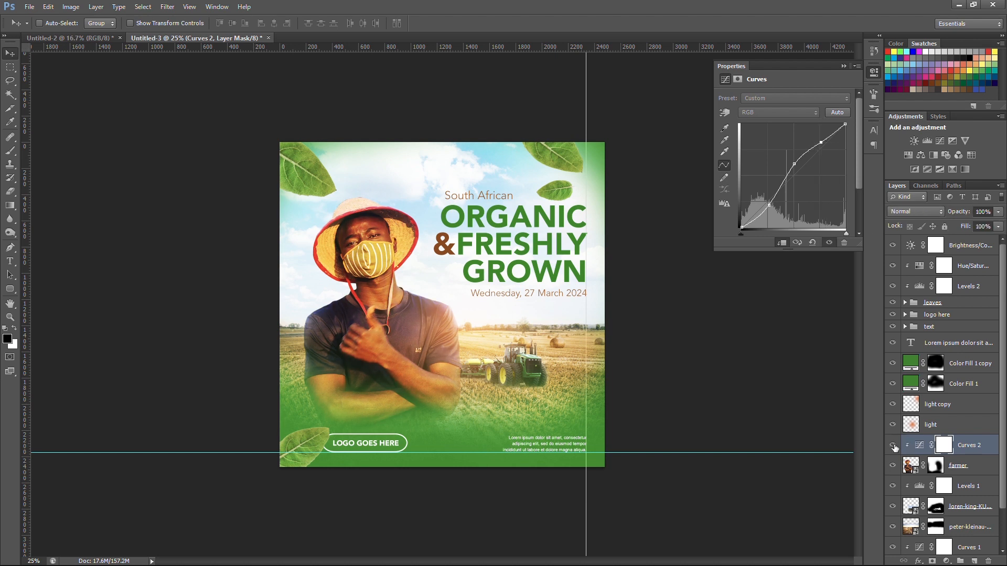
Move the "light copy" layer above all other layers and view the whole poster.
left_click_drag(939, 404, 953, 240)
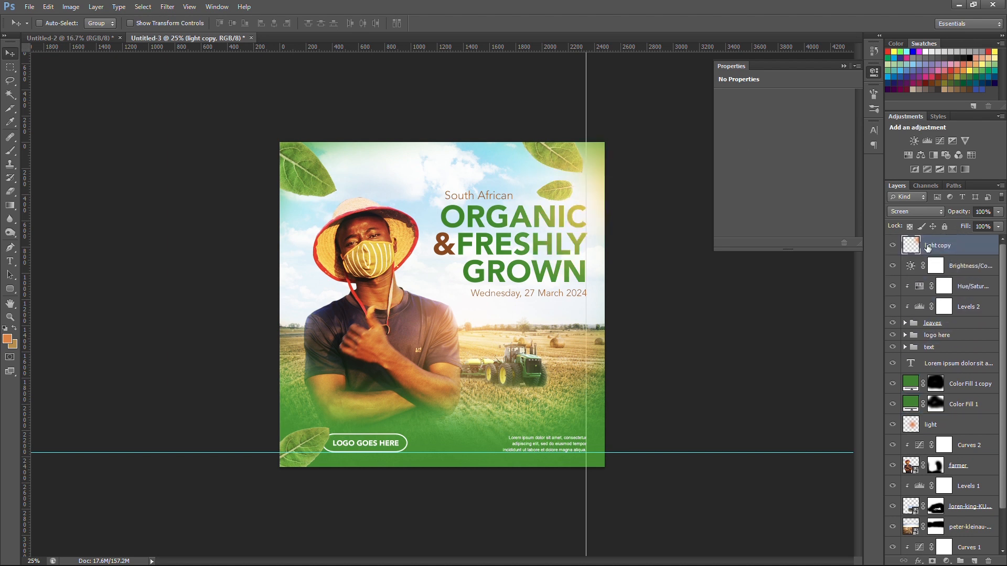
left_click(844, 66)
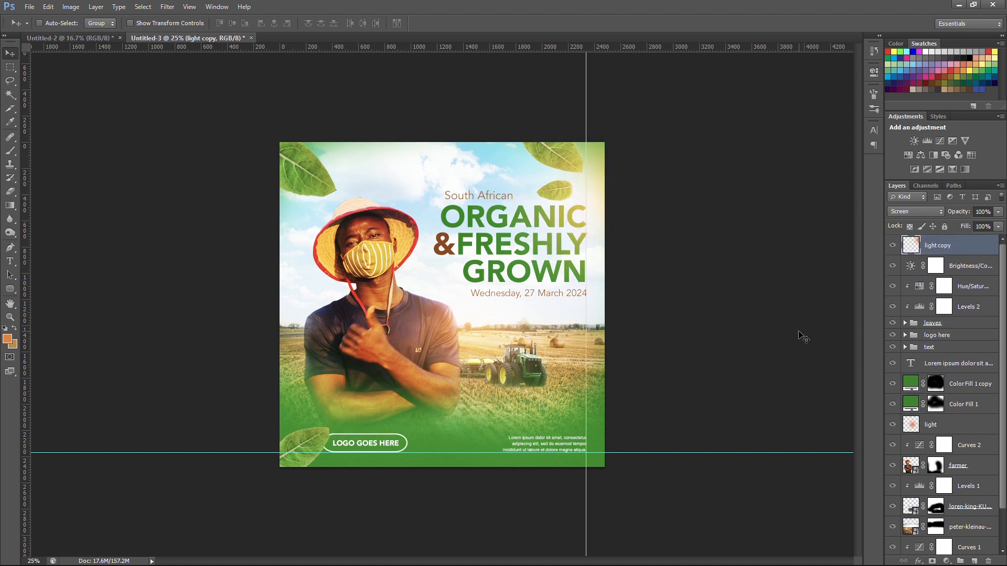
key("ctrl+minus")
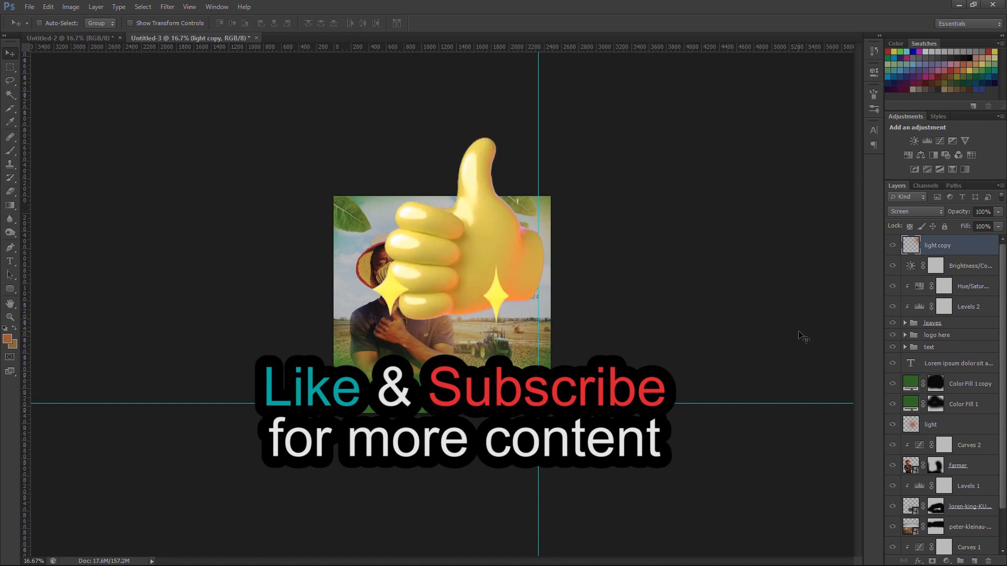